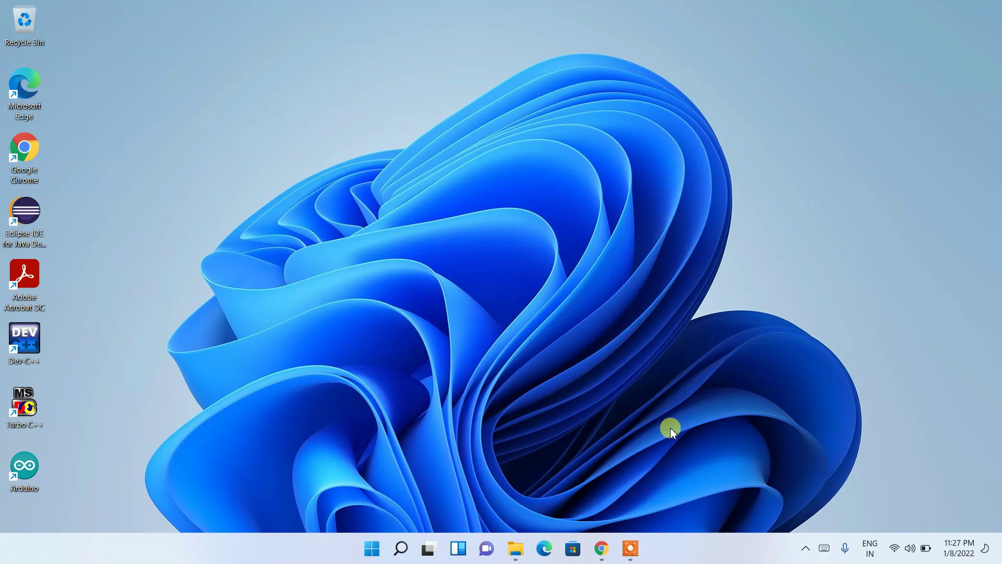
Open Google Chrome, search for "visual studio download" and open Microsoft's Visual Studio downloads page from the results.
{"action": "left_click", "coordinate": [602, 548]}
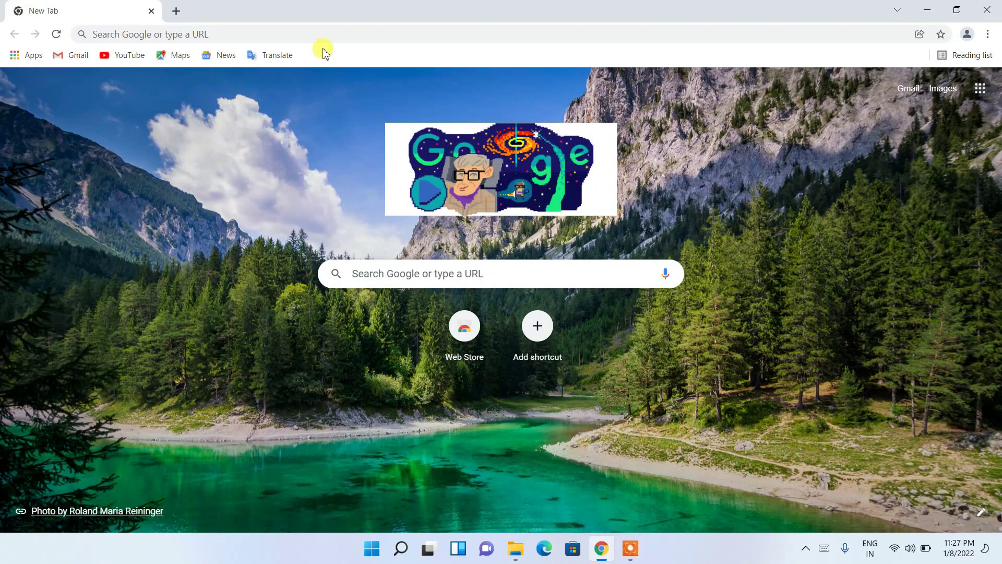
{"action": "left_click", "coordinate": [322, 36]}
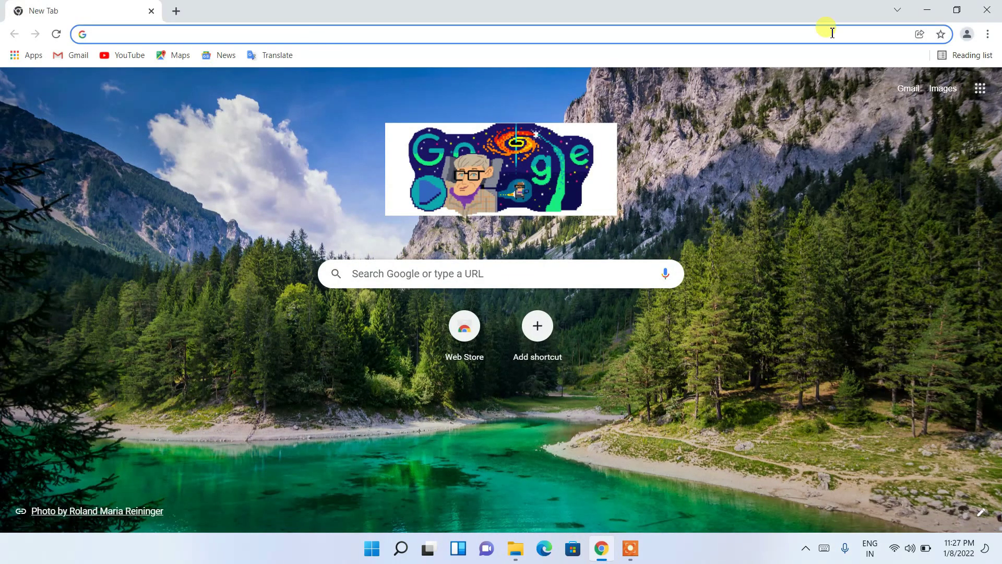
{"action": "type", "text": "visual"}
{"action": "key", "text": "Down"}
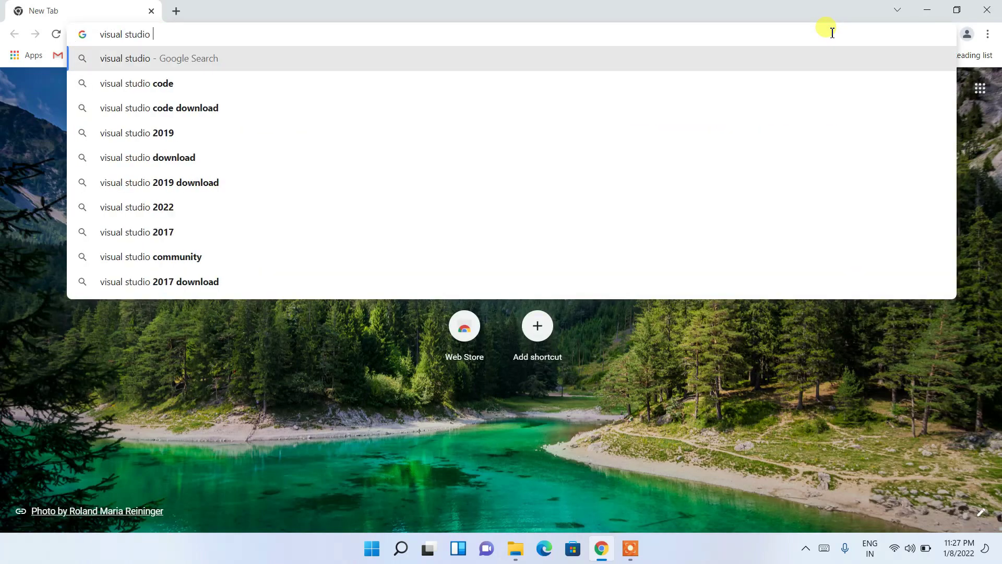
{"action": "type", "text": "do"}
{"action": "key", "text": "Down"}
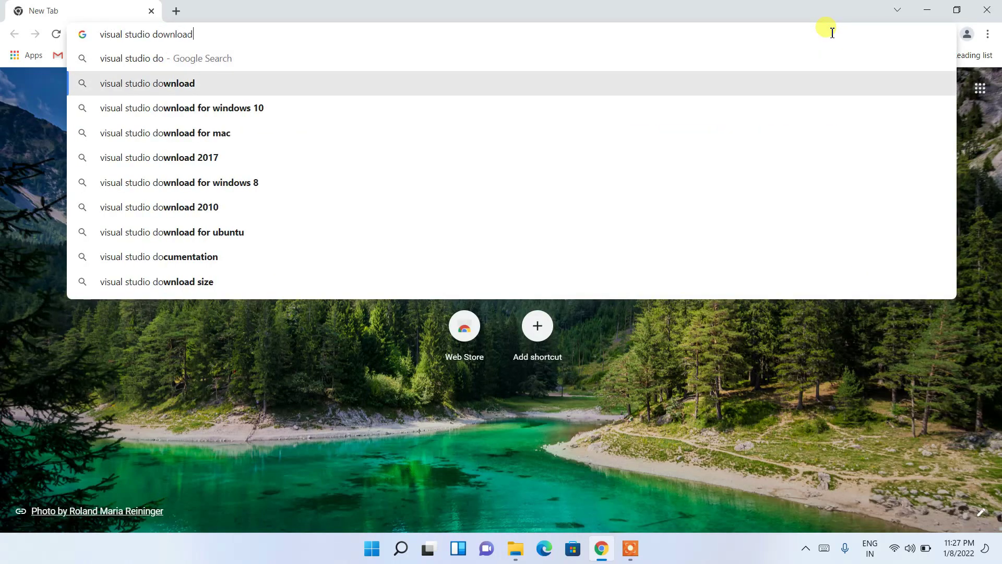
{"action": "key", "text": "Return"}
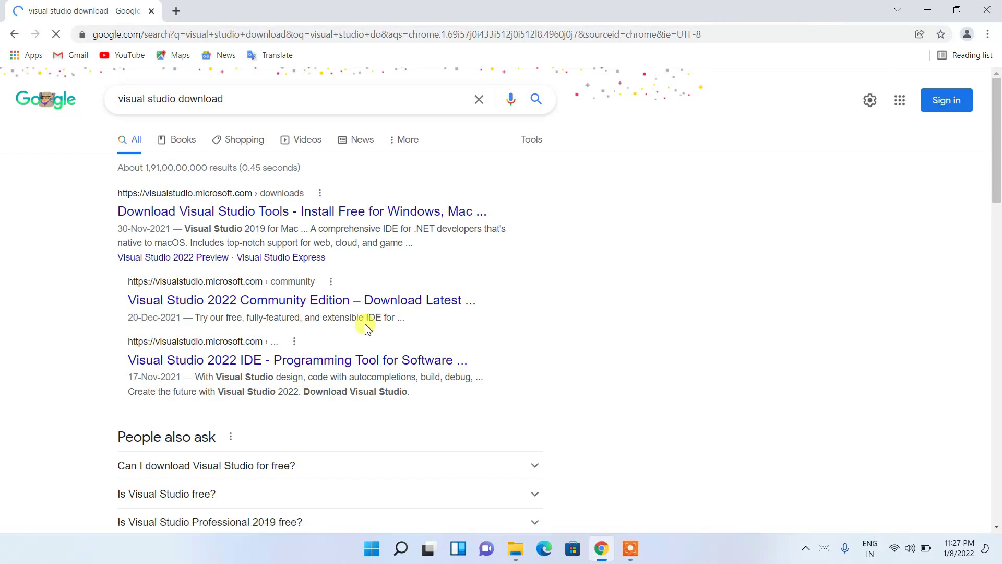
{"action": "left_click", "coordinate": [244, 211]}
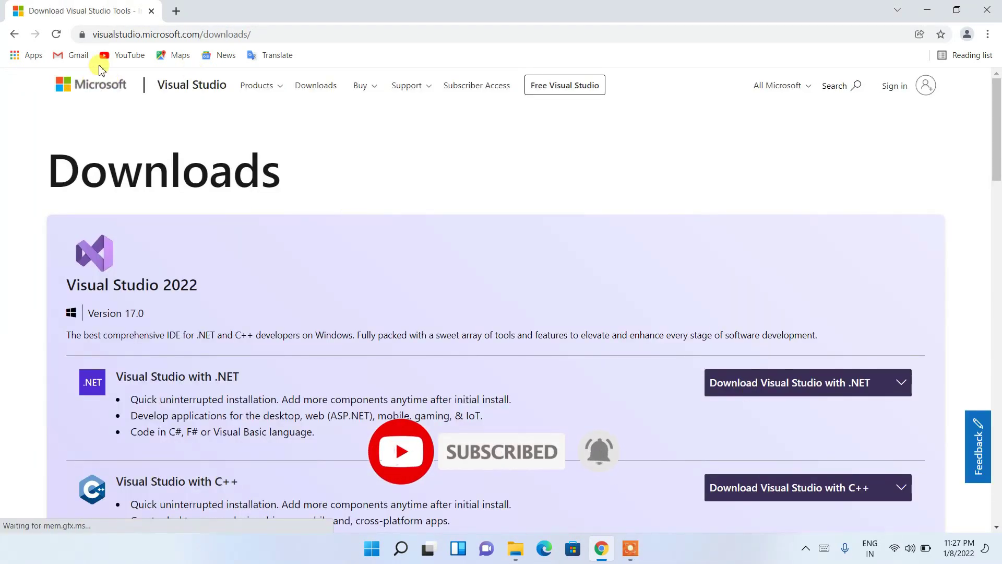
Look over the Visual Studio downloads page, from the Visual Studio 2022 section to the All Downloads section and back.
{"action": "left_click", "coordinate": [118, 32]}
{"action": "left_click", "coordinate": [351, 156]}
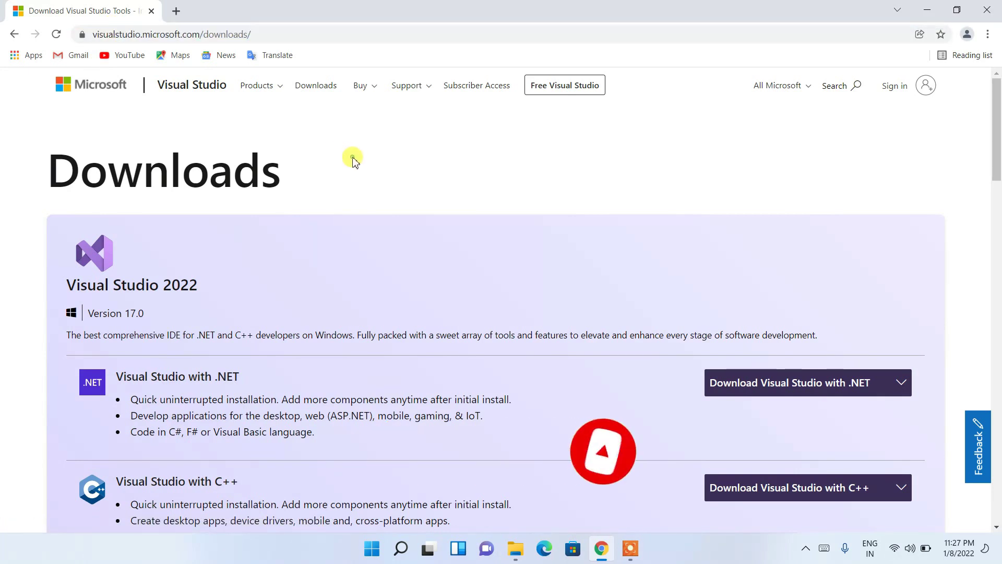
{"action": "left_click_drag", "start_coordinate": [58, 282], "coordinate": [212, 285]}
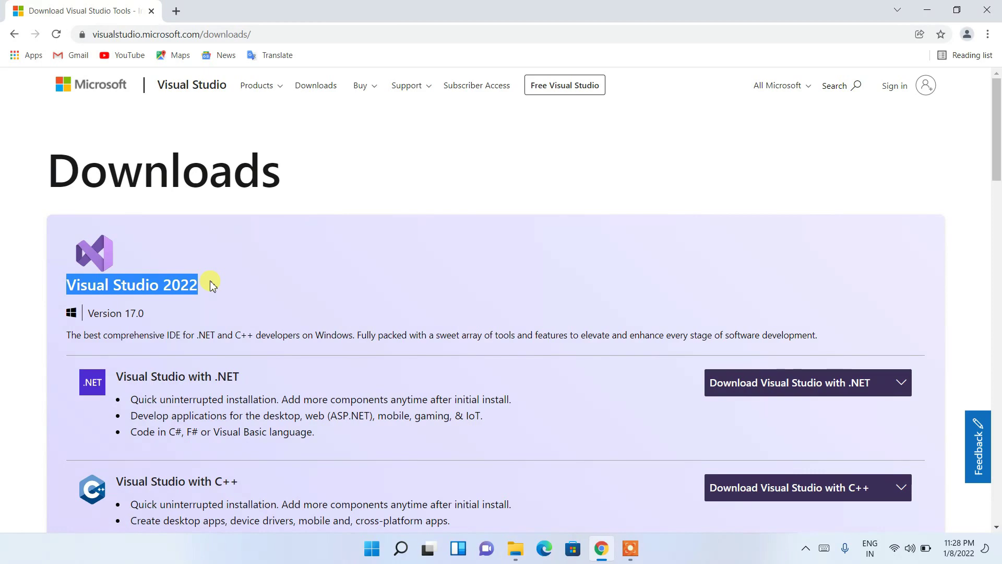
{"action": "left_click", "coordinate": [256, 279]}
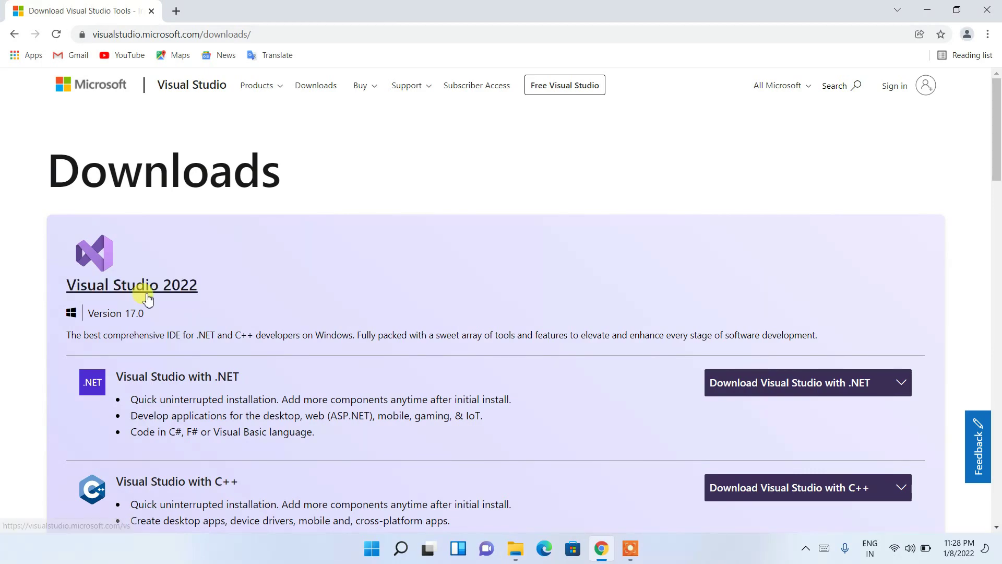
{"action": "scroll", "coordinate": [280, 274], "scroll_direction": "down", "scroll_amount": 1}
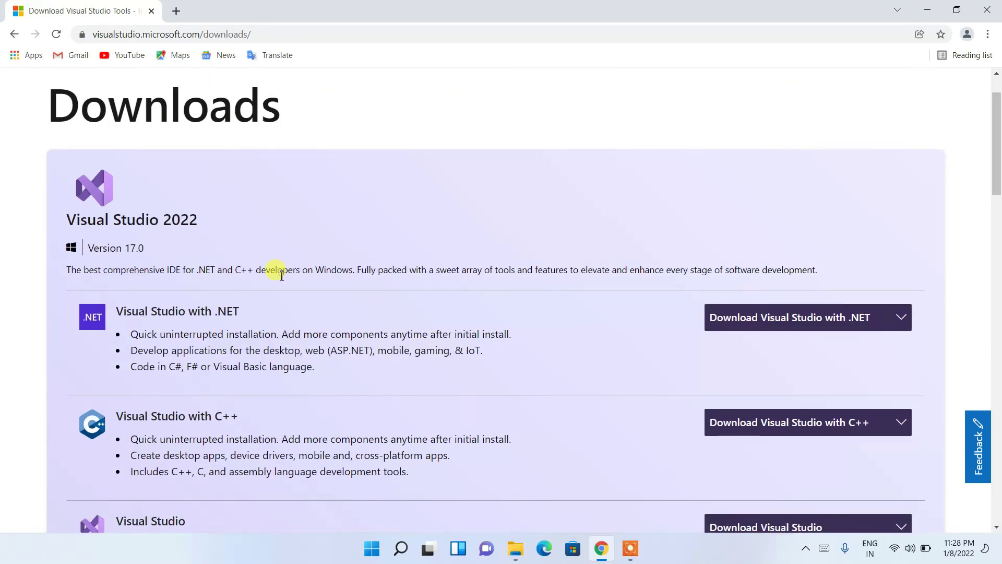
{"action": "scroll", "coordinate": [281, 275], "scroll_direction": "down", "scroll_amount": 8}
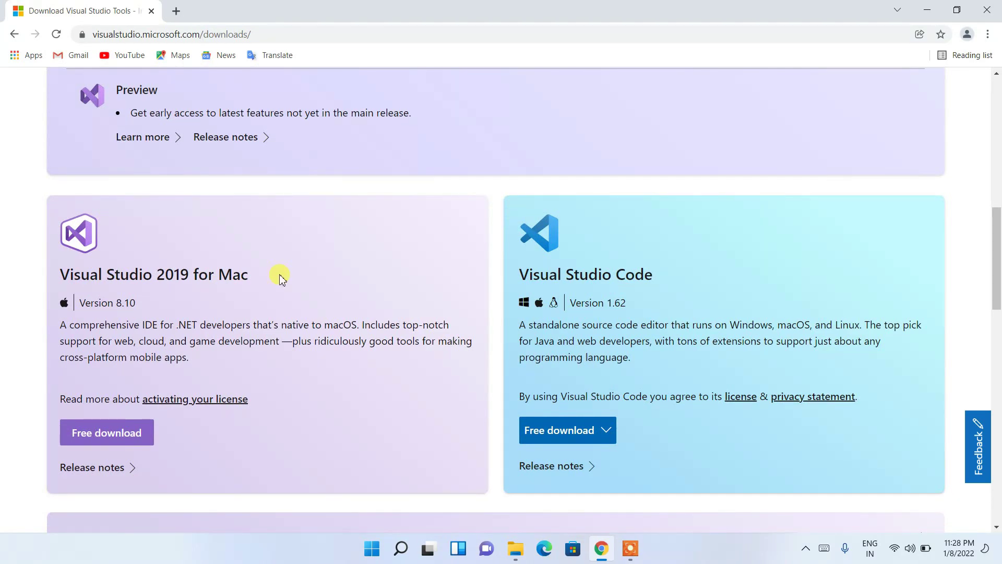
{"action": "scroll", "coordinate": [280, 275], "scroll_direction": "down", "scroll_amount": 6}
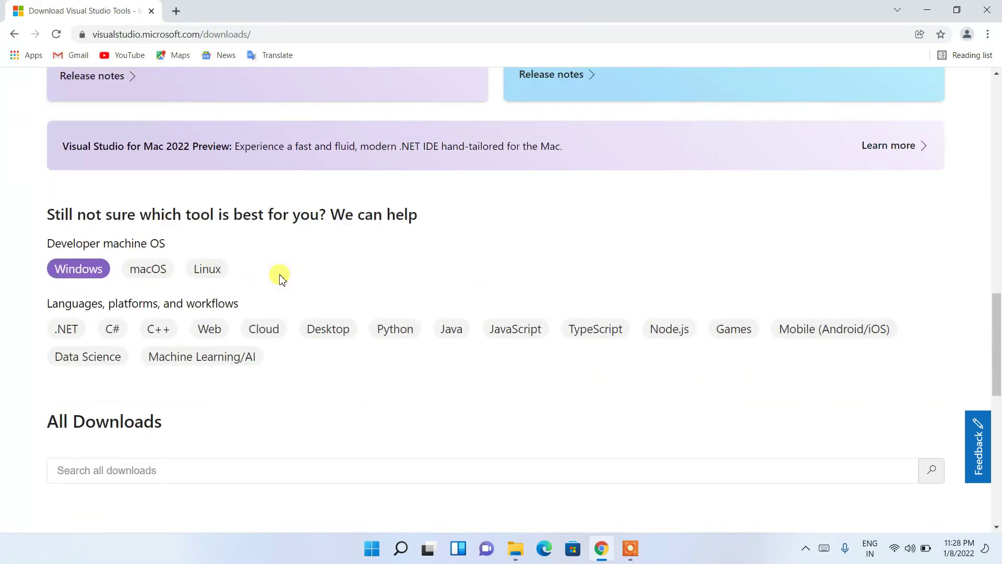
{"action": "scroll", "coordinate": [282, 272], "scroll_direction": "up", "scroll_amount": 15}
{"action": "scroll", "coordinate": [313, 256], "scroll_direction": "down", "scroll_amount": 3}
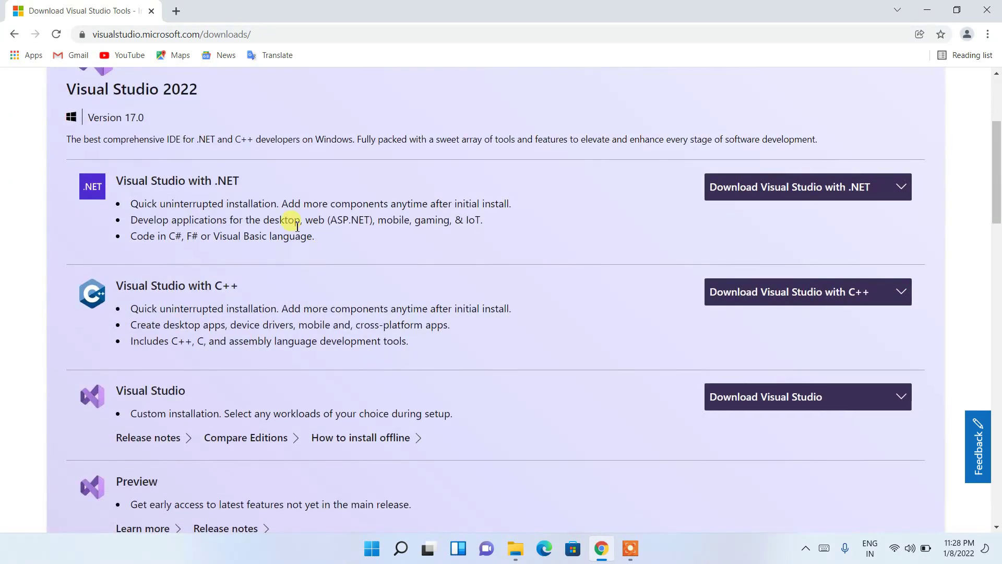
Examine the Visual Studio 2022 download variants: with .NET, with C++, and the custom installation.
{"action": "left_click_drag", "start_coordinate": [254, 181], "coordinate": [209, 180]}
{"action": "left_click", "coordinate": [228, 180]}
{"action": "left_click", "coordinate": [741, 187]}
{"action": "left_click_drag", "start_coordinate": [239, 285], "coordinate": [144, 291]}
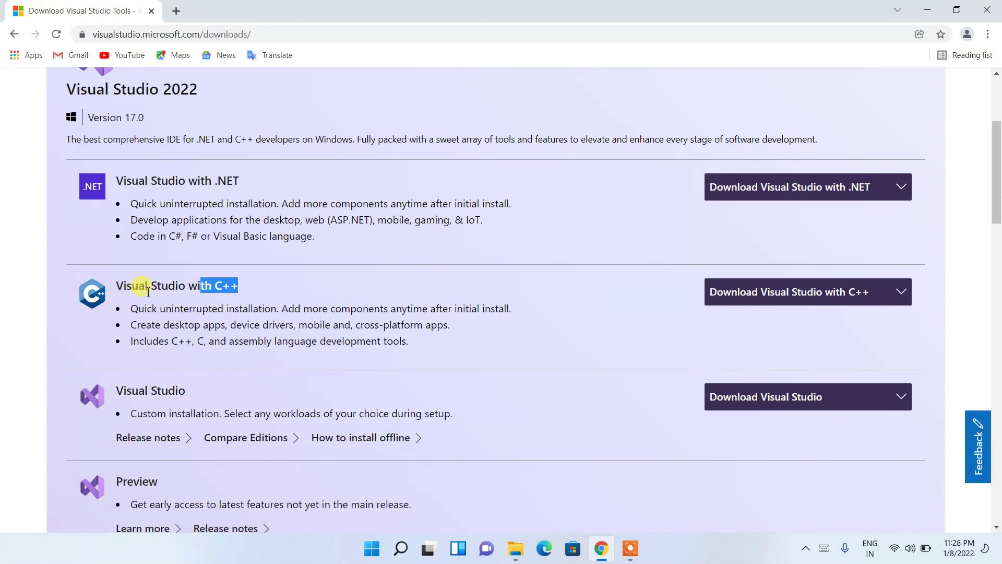
{"action": "scroll", "coordinate": [319, 285], "scroll_direction": "down", "scroll_amount": 1}
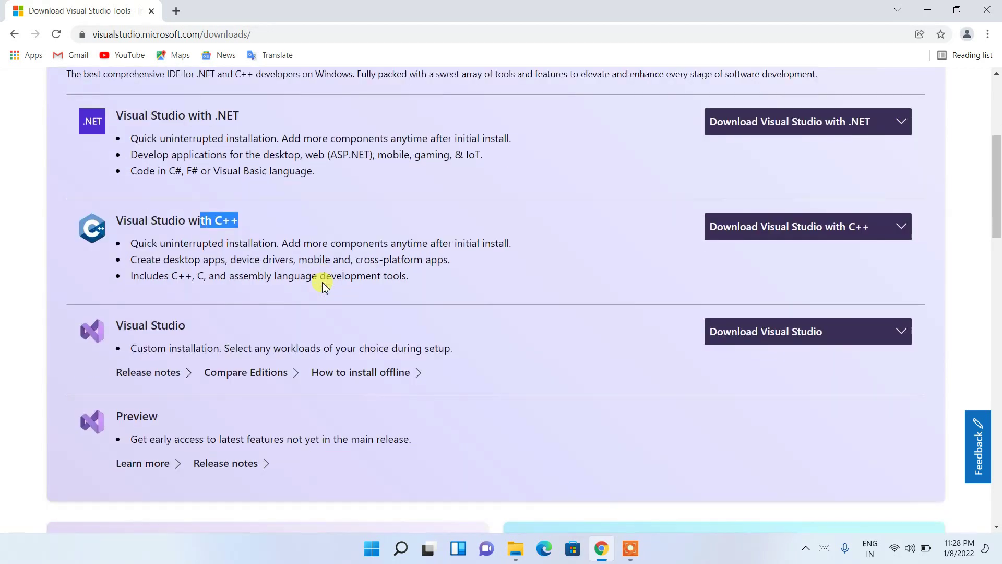
{"action": "left_click_drag", "start_coordinate": [129, 330], "coordinate": [227, 332]}
{"action": "left_click", "coordinate": [332, 326]}
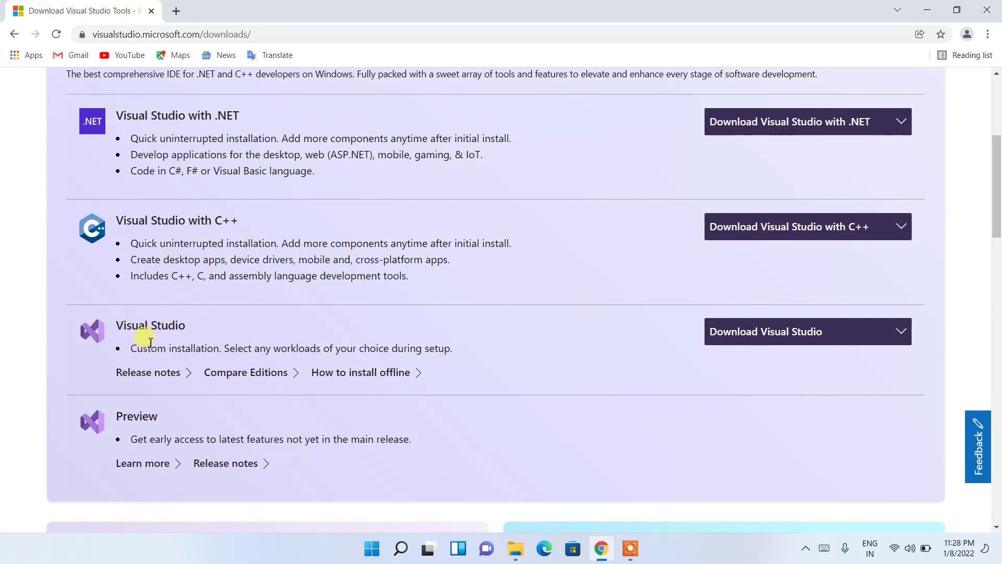
{"action": "left_click_drag", "start_coordinate": [139, 325], "coordinate": [177, 319]}
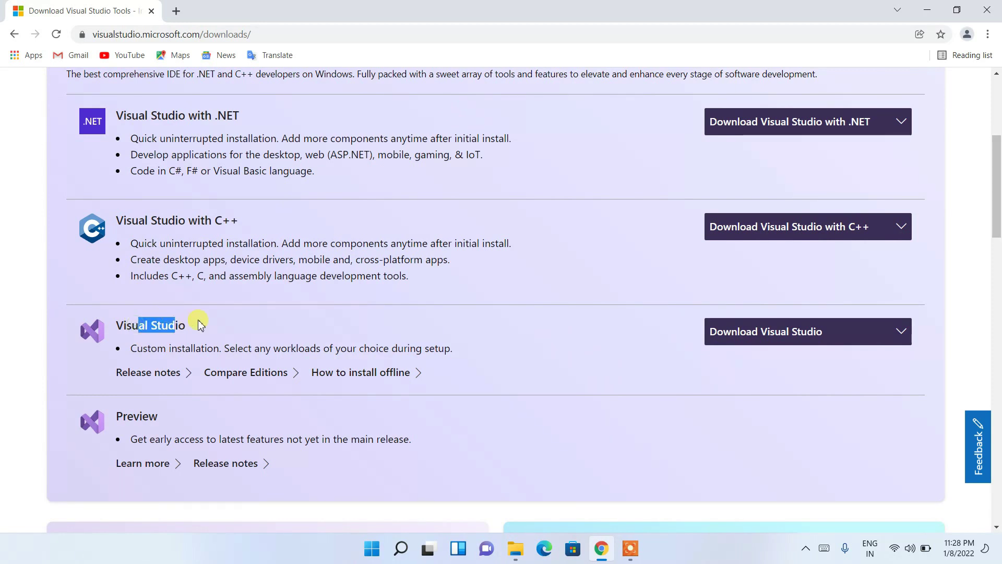
{"action": "left_click", "coordinate": [196, 322]}
{"action": "left_click", "coordinate": [794, 328]}
{"action": "left_click", "coordinate": [587, 372]}
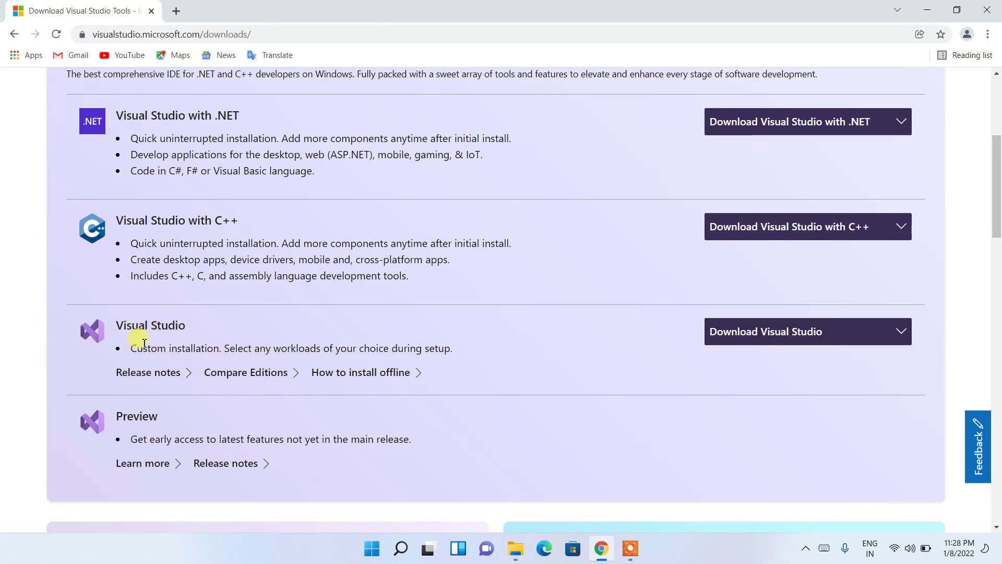
Download the Community 2022 edition of the custom-installation Visual Studio.
{"action": "left_click", "coordinate": [757, 328]}
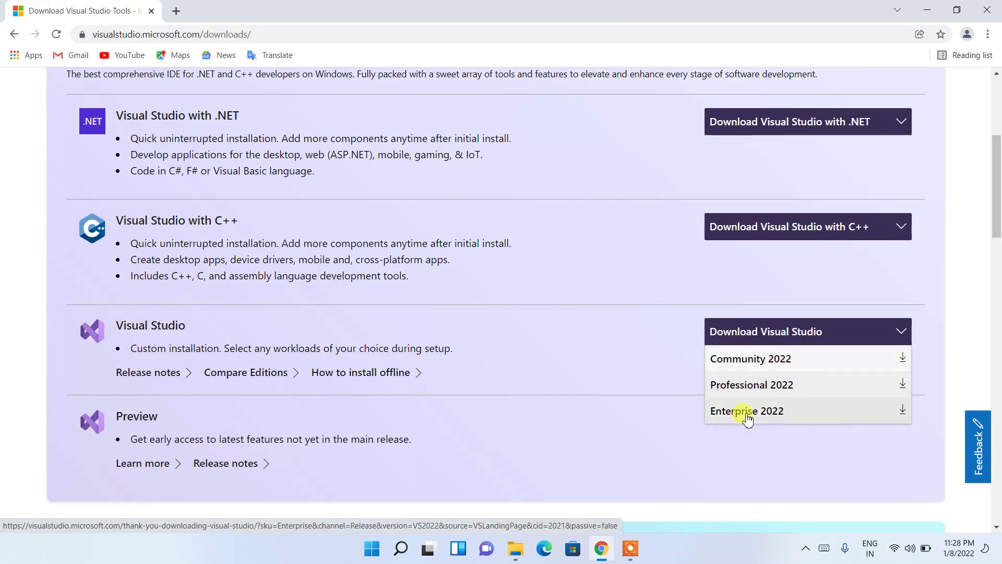
{"action": "left_click", "coordinate": [770, 360]}
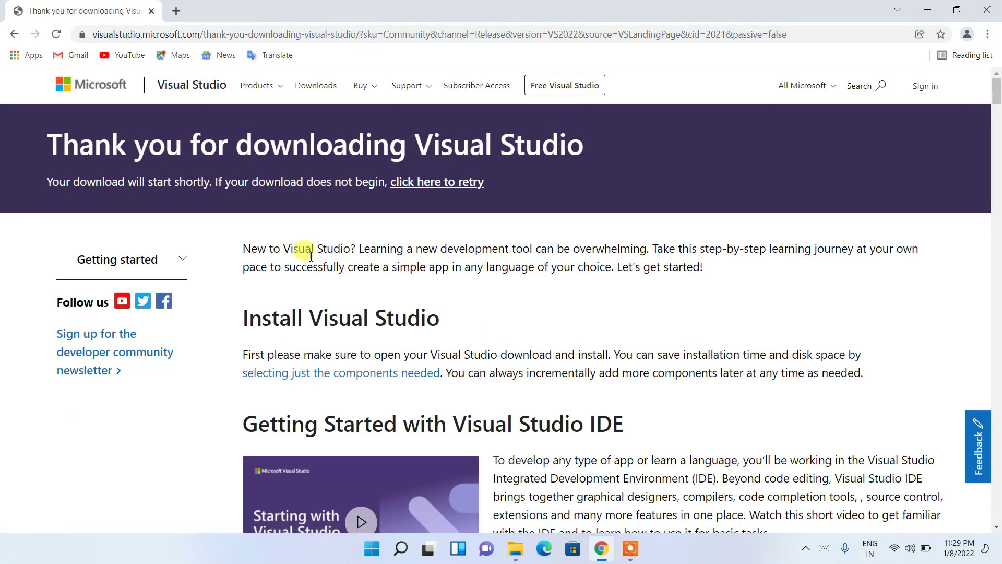
{"action": "left_click_drag", "start_coordinate": [94, 133], "coordinate": [549, 125]}
{"action": "left_click", "coordinate": [552, 127]}
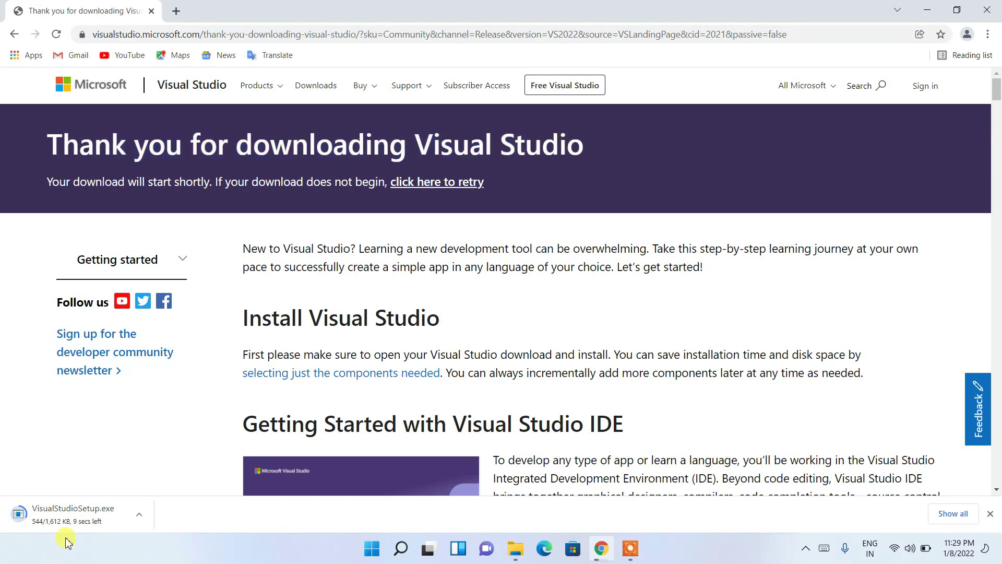
Show the downloaded VisualStudioSetup.exe in its folder and run it.
{"action": "left_click", "coordinate": [953, 513]}
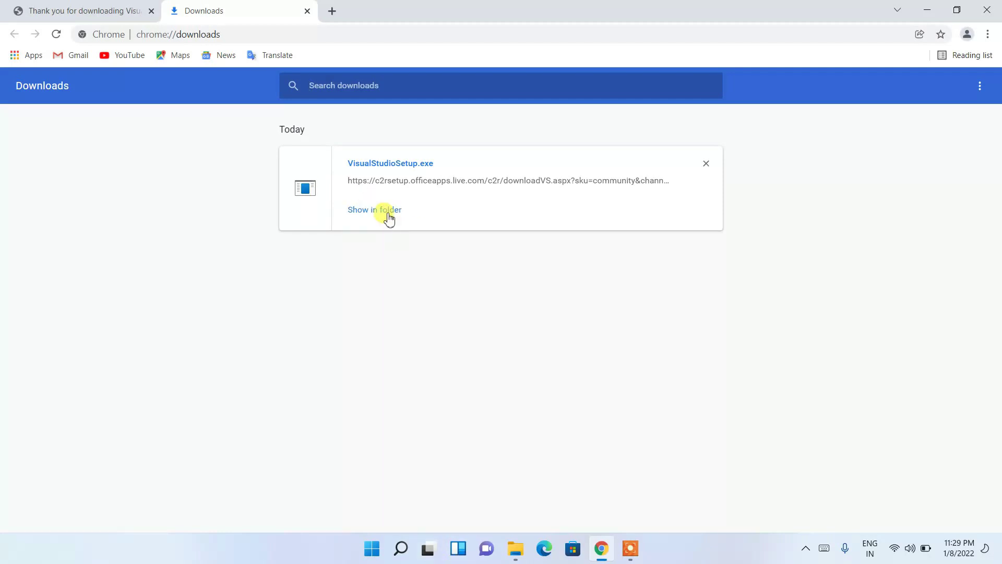
{"action": "left_click", "coordinate": [387, 212]}
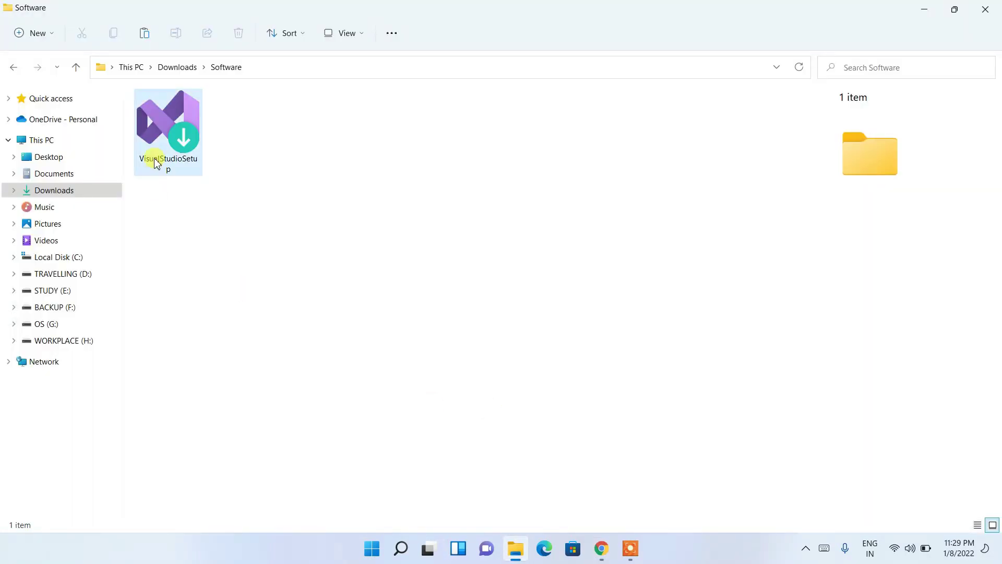
{"action": "left_click", "coordinate": [170, 126]}
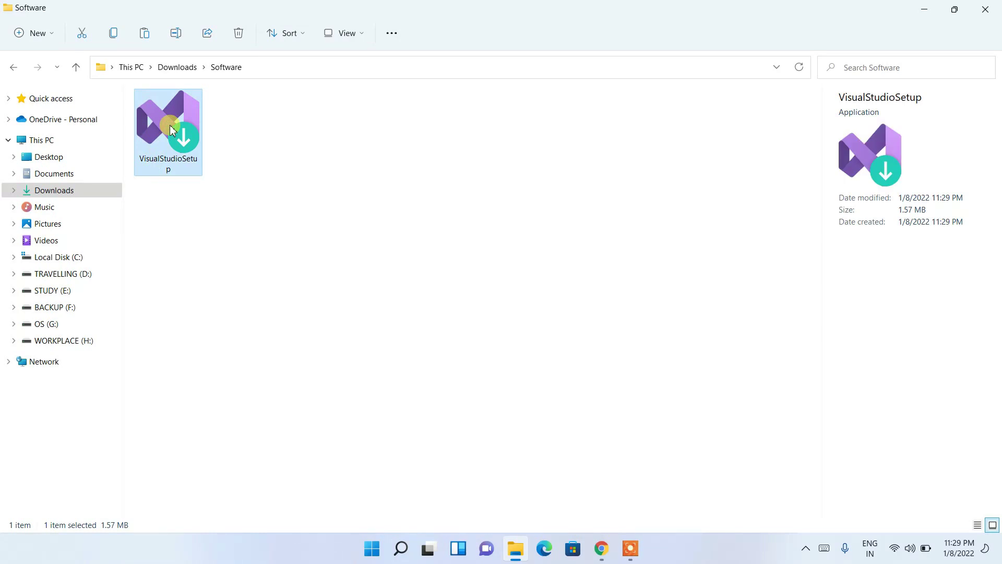
{"action": "double_click", "coordinate": [171, 125]}
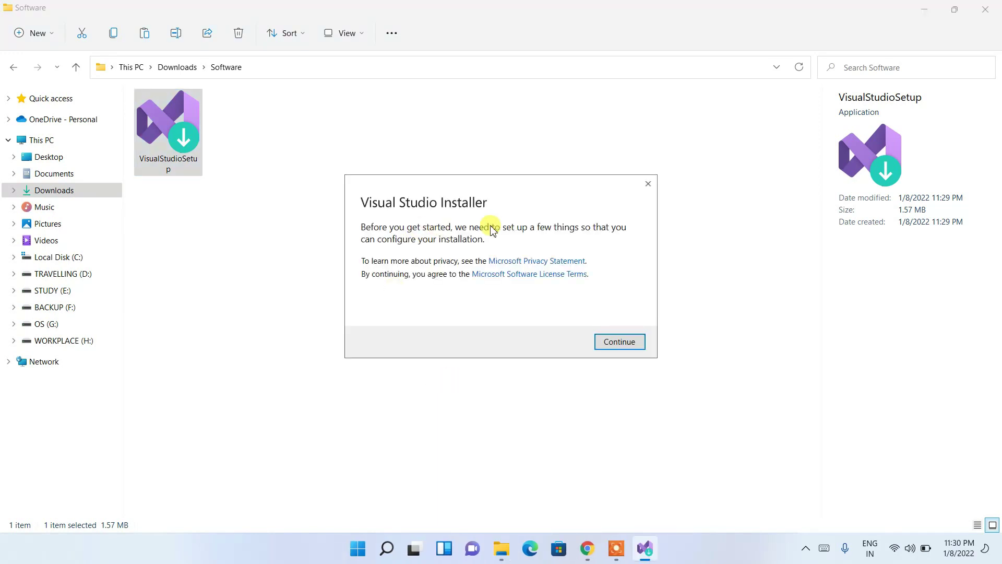
Minimize the File Explorer and browser windows and continue with the Visual Studio Installer setup.
{"action": "left_click", "coordinate": [925, 10]}
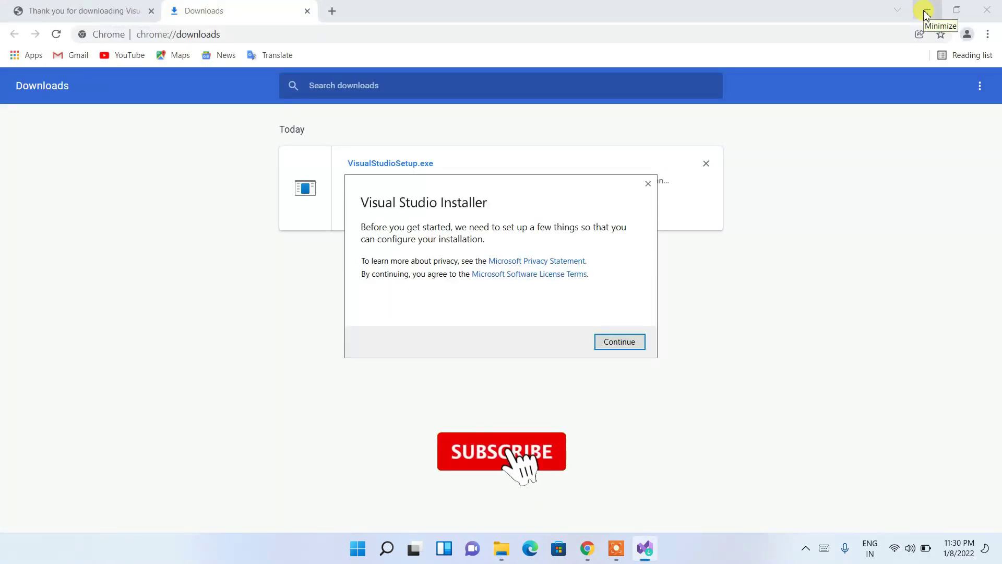
{"action": "left_click", "coordinate": [926, 11]}
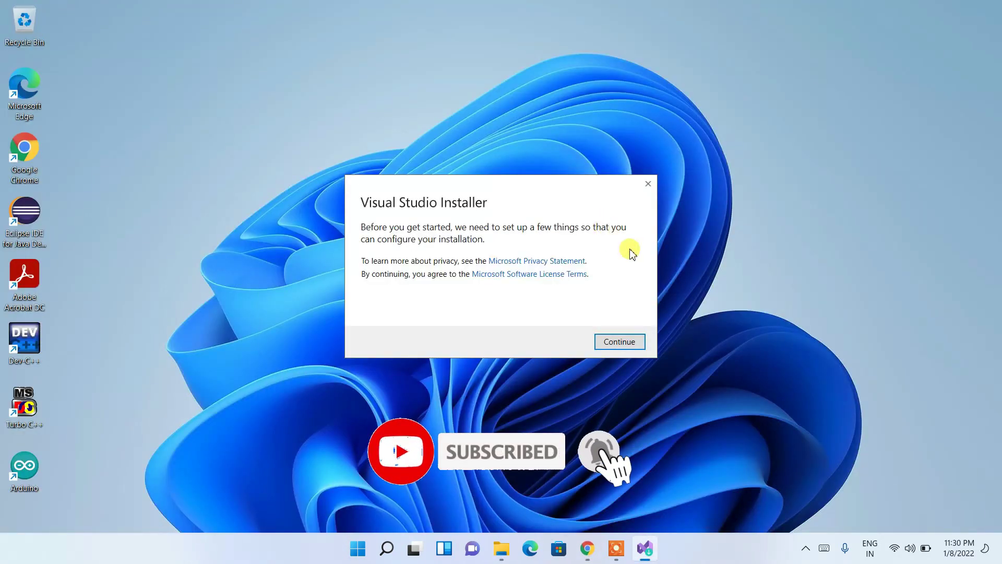
{"action": "left_click", "coordinate": [620, 342]}
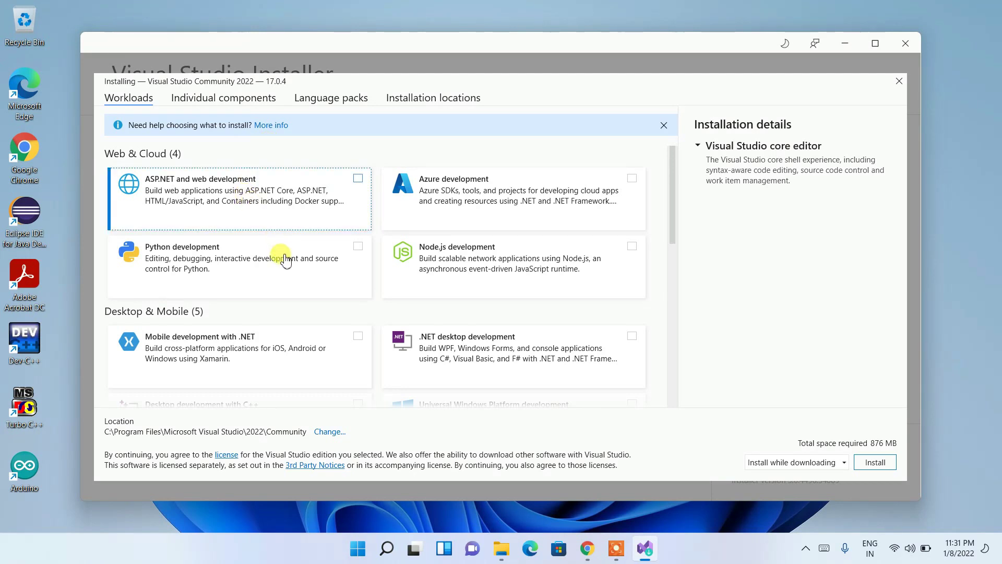
Select the ASP.NET and web development workload and the .NET desktop development workload for installation.
{"action": "scroll", "coordinate": [285, 259], "scroll_direction": "down", "scroll_amount": 1}
{"action": "scroll", "coordinate": [392, 208], "scroll_direction": "up", "scroll_amount": 1}
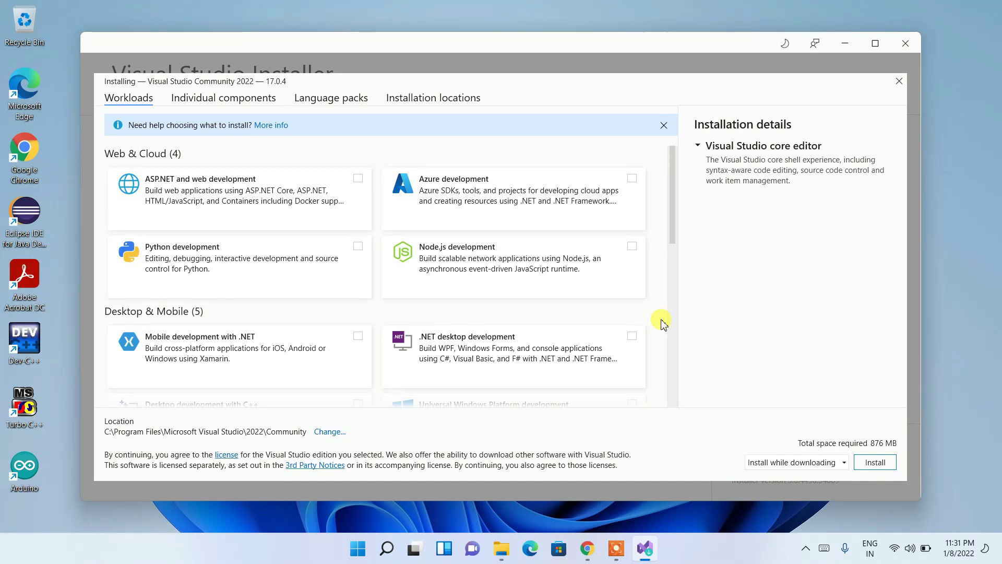
{"action": "left_click", "coordinate": [309, 191]}
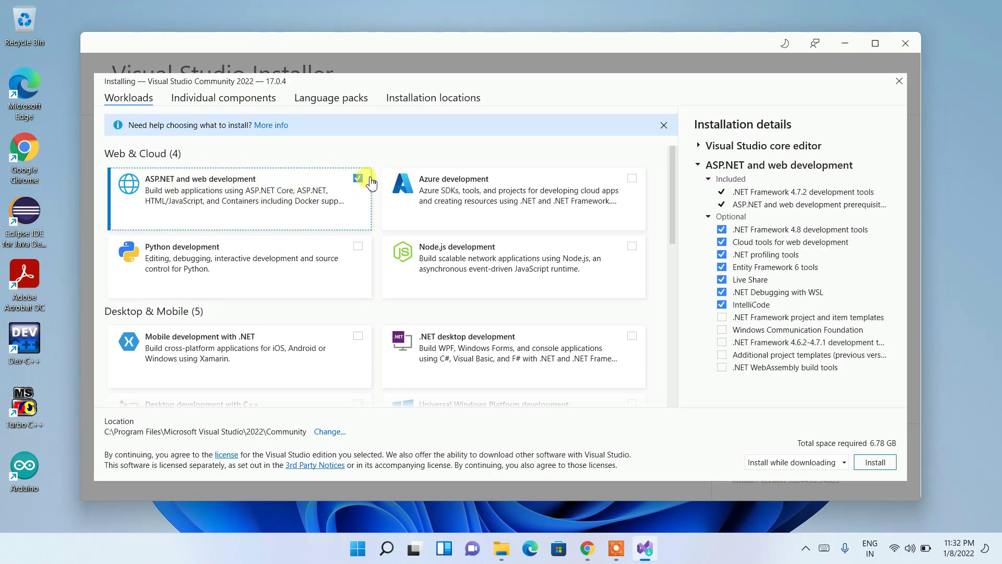
{"action": "left_click", "coordinate": [497, 347]}
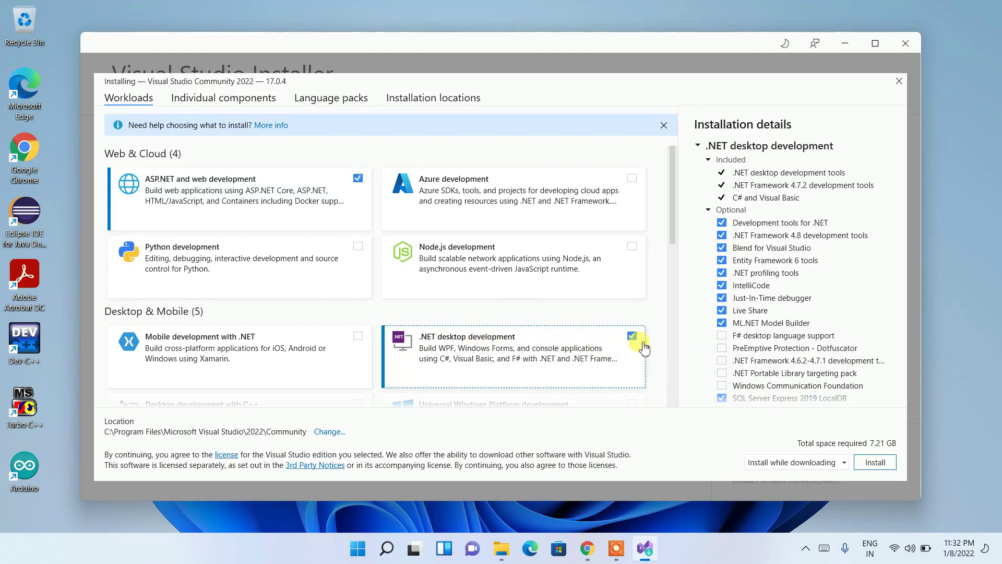
Add the Data storage and processing workload from the Other Toolsets group to the installation.
{"action": "left_click_drag", "start_coordinate": [671, 208], "coordinate": [672, 272]}
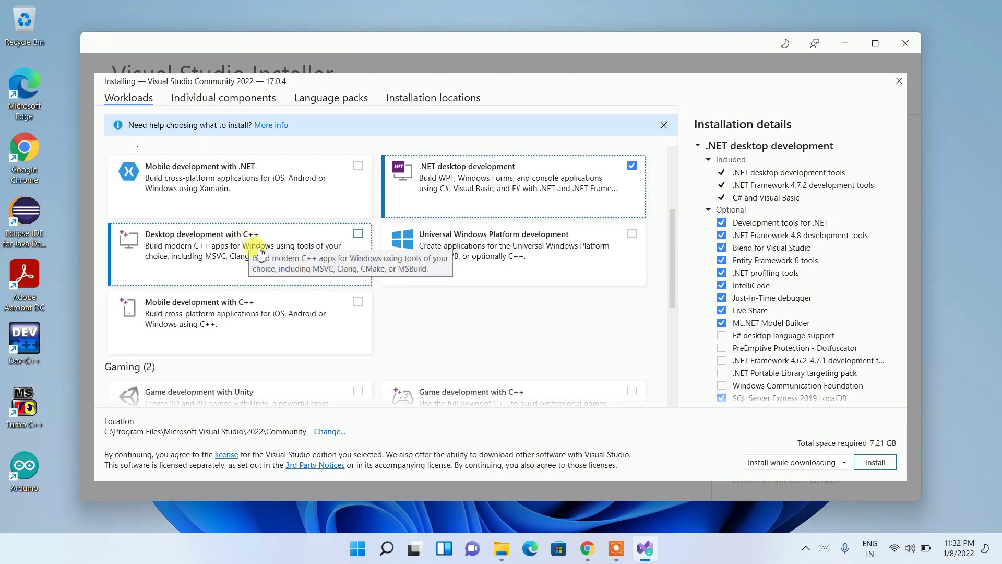
{"action": "left_click", "coordinate": [632, 233]}
{"action": "scroll", "coordinate": [668, 250], "scroll_direction": "down", "scroll_amount": 3}
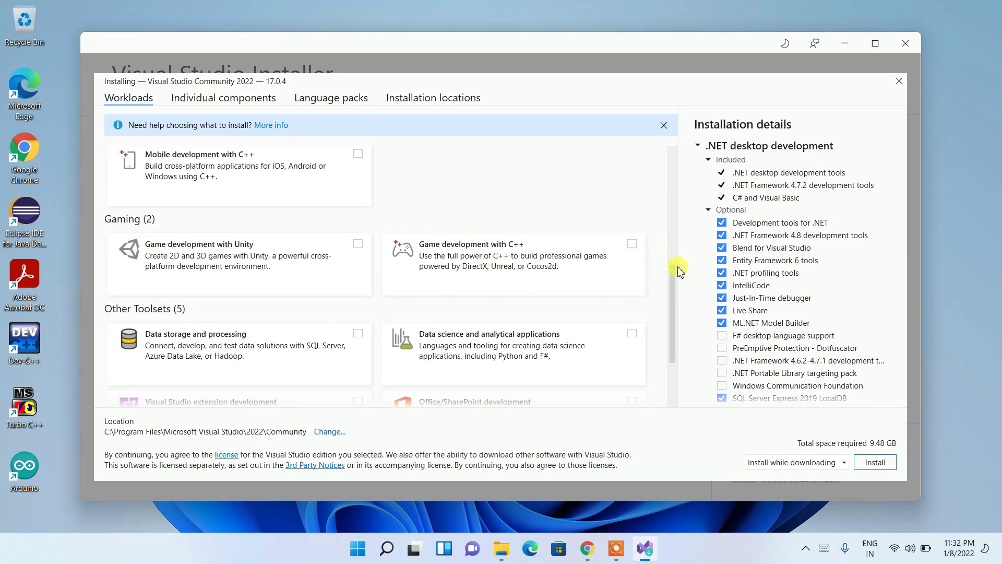
{"action": "left_click_drag", "start_coordinate": [668, 277], "coordinate": [669, 332]}
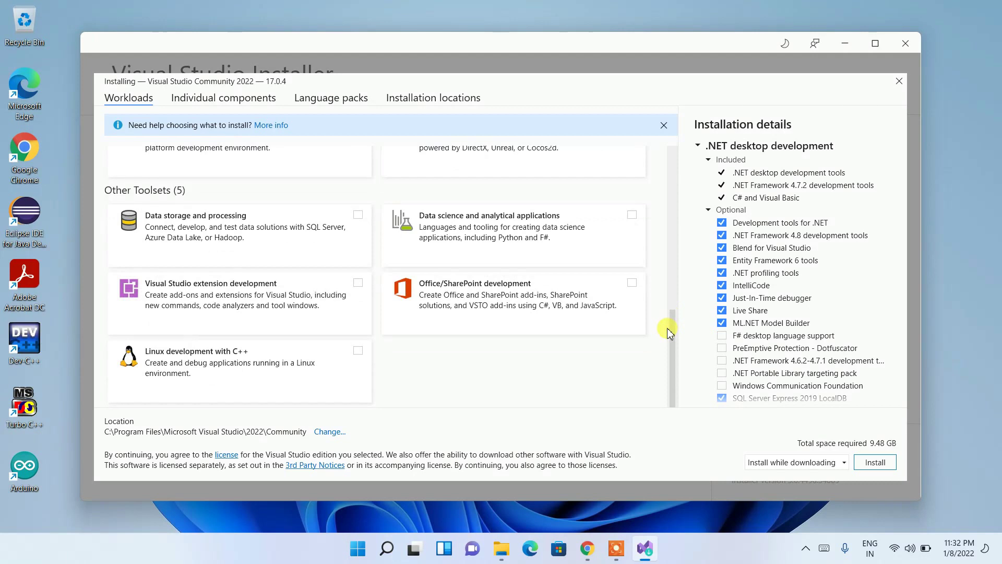
{"action": "left_click", "coordinate": [268, 233]}
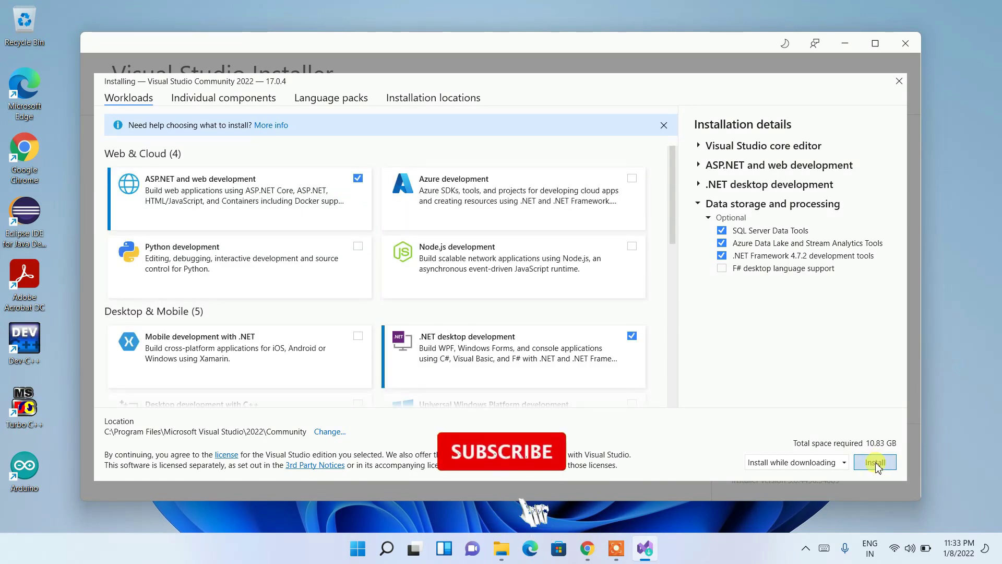
Start installing Visual Studio Community 2022 with the selected workloads.
{"action": "left_click", "coordinate": [875, 462]}
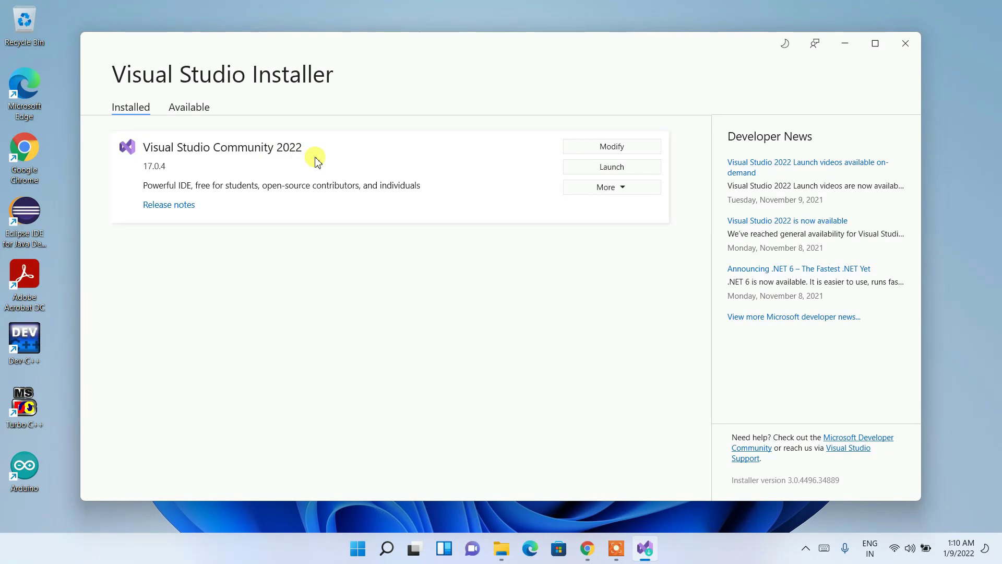
Launch Visual Studio Community 2022 without signing in, keeping the General development settings and the Dark color theme.
{"action": "left_click", "coordinate": [624, 168]}
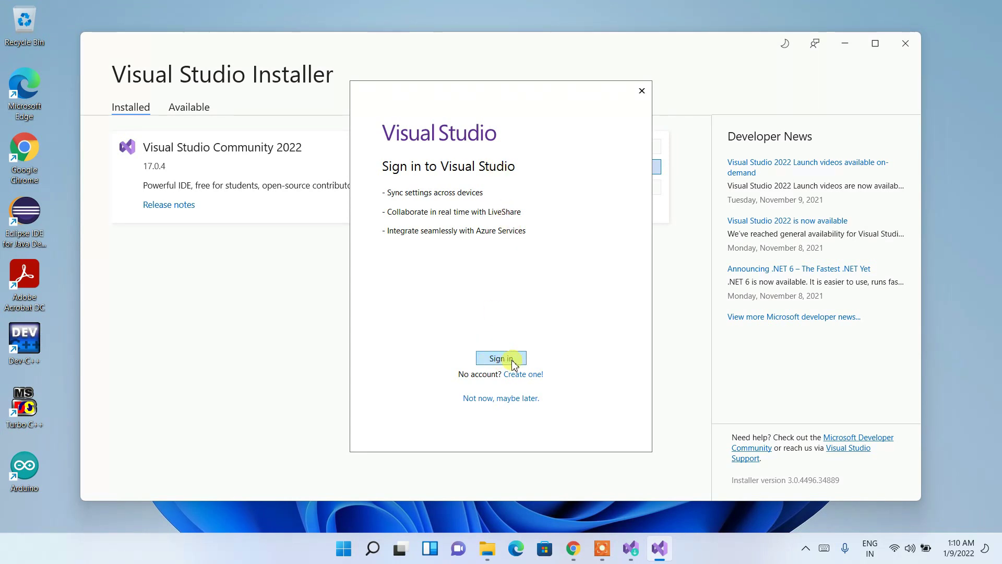
{"action": "left_click", "coordinate": [503, 399]}
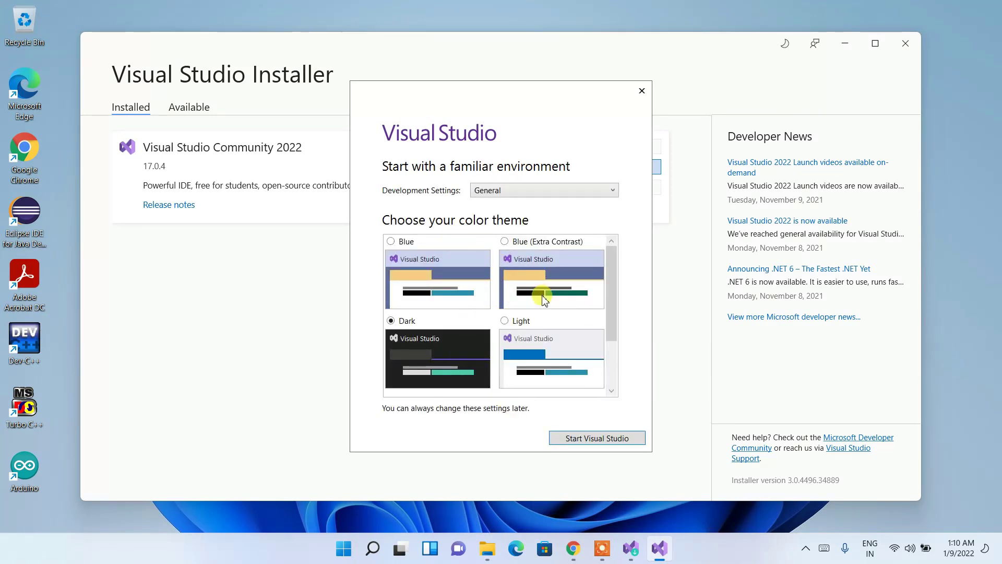
{"action": "left_click_drag", "start_coordinate": [614, 258], "coordinate": [615, 335]}
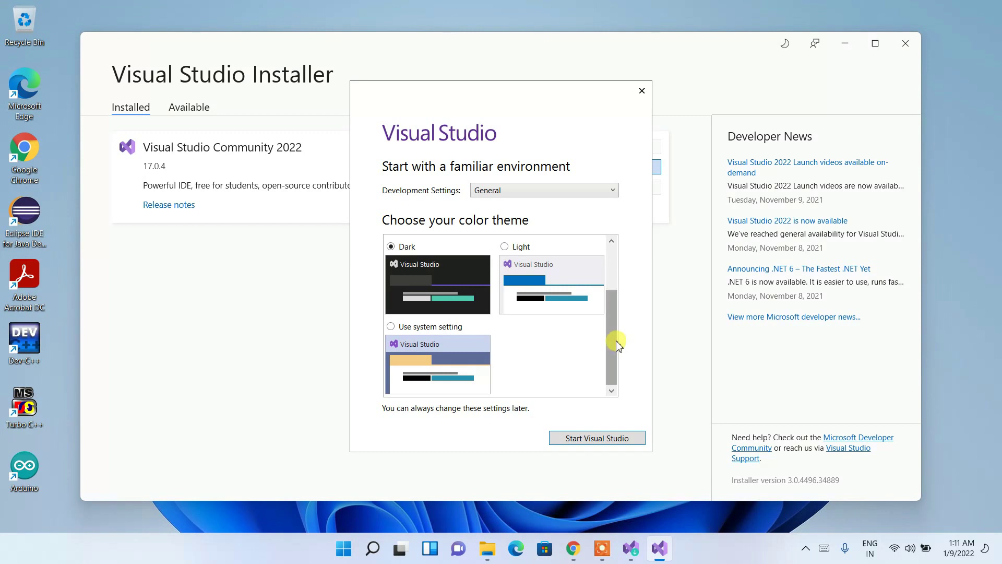
{"action": "left_click_drag", "start_coordinate": [617, 344], "coordinate": [646, 264]}
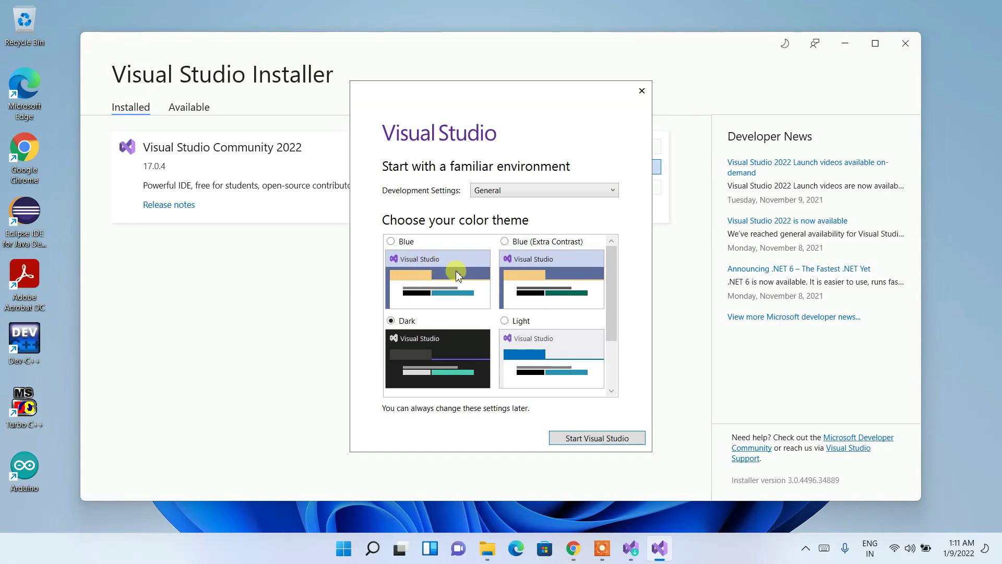
{"action": "left_click", "coordinate": [590, 443]}
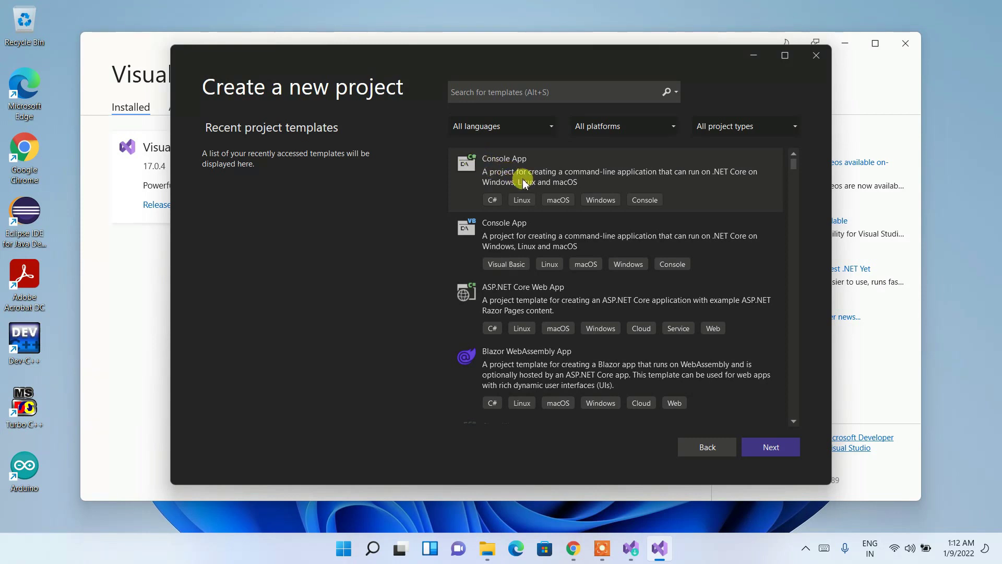
Review the available language, platform and project type filters for the new project templates.
{"action": "left_click", "coordinate": [524, 126]}
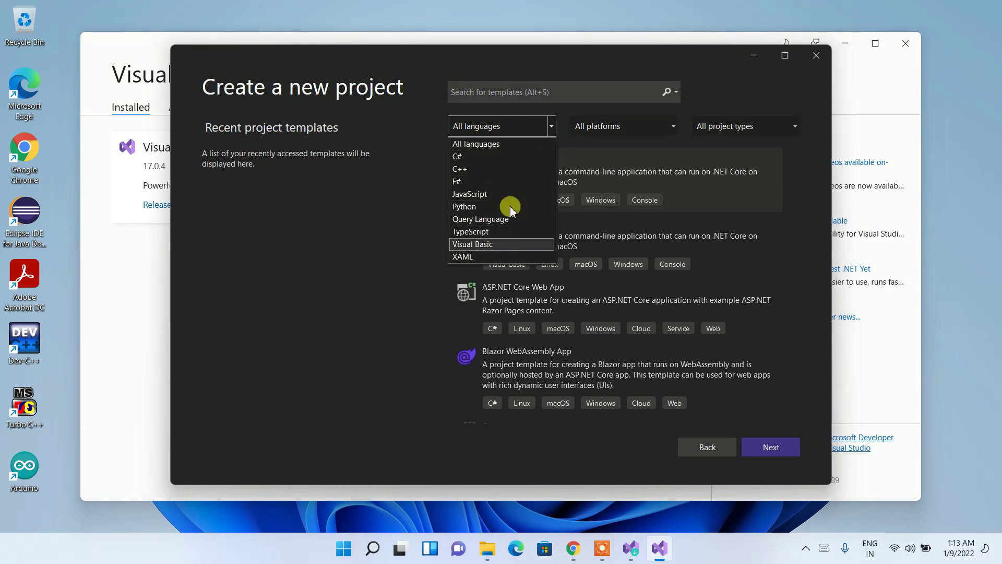
{"action": "left_click", "coordinate": [626, 125]}
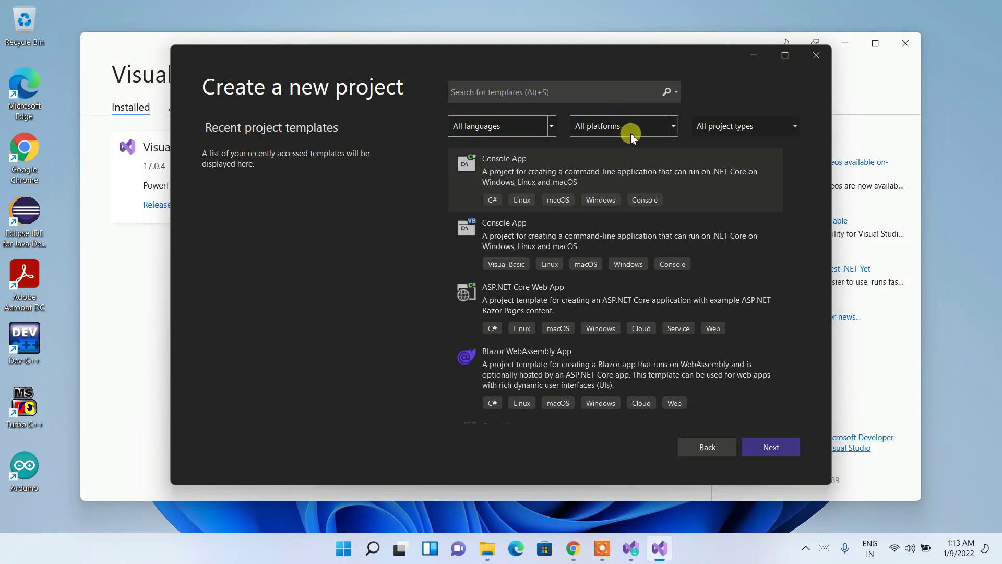
{"action": "left_click", "coordinate": [640, 133]}
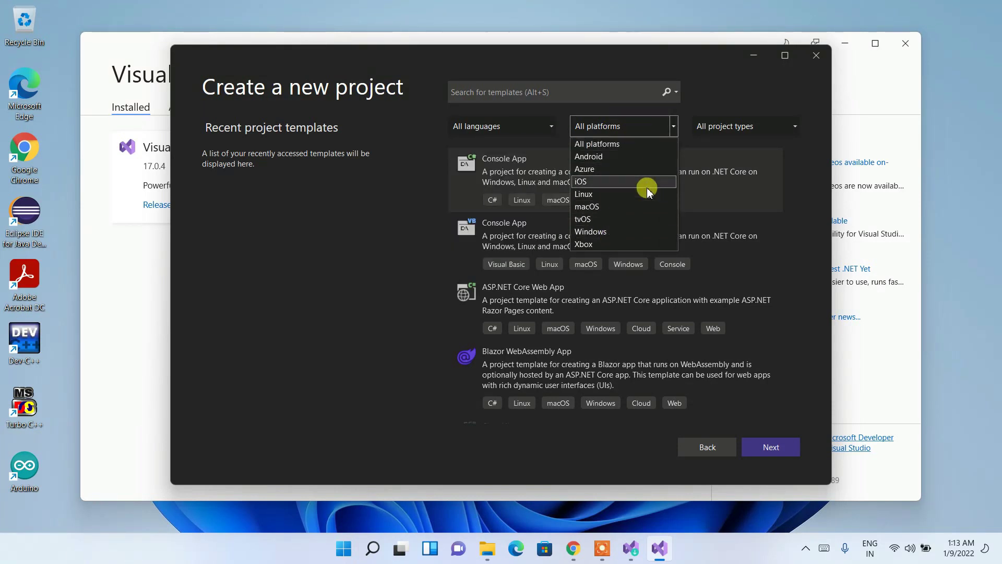
{"action": "left_click", "coordinate": [733, 123]}
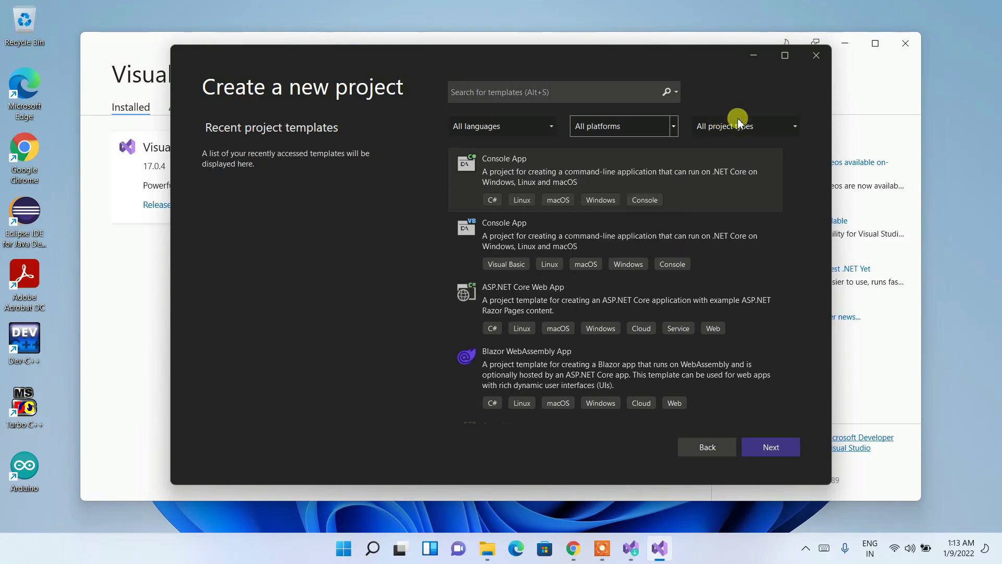
{"action": "left_click", "coordinate": [762, 126]}
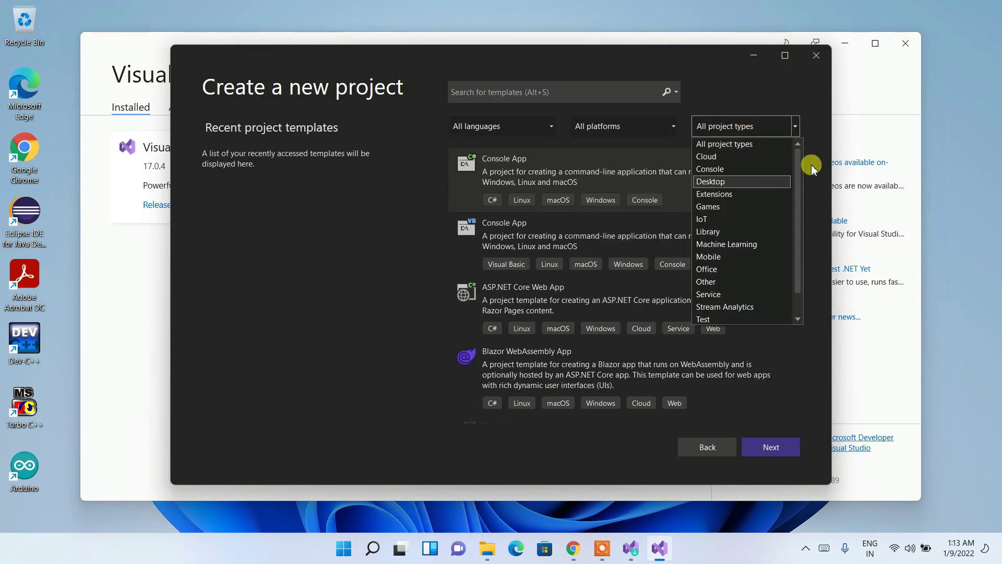
{"action": "mouse_move", "coordinate": [799, 157]}
{"action": "left_mouse_down"}
{"action": "mouse_move", "coordinate": [790, 298]}
{"action": "mouse_move", "coordinate": [812, 151]}
{"action": "left_mouse_up"}
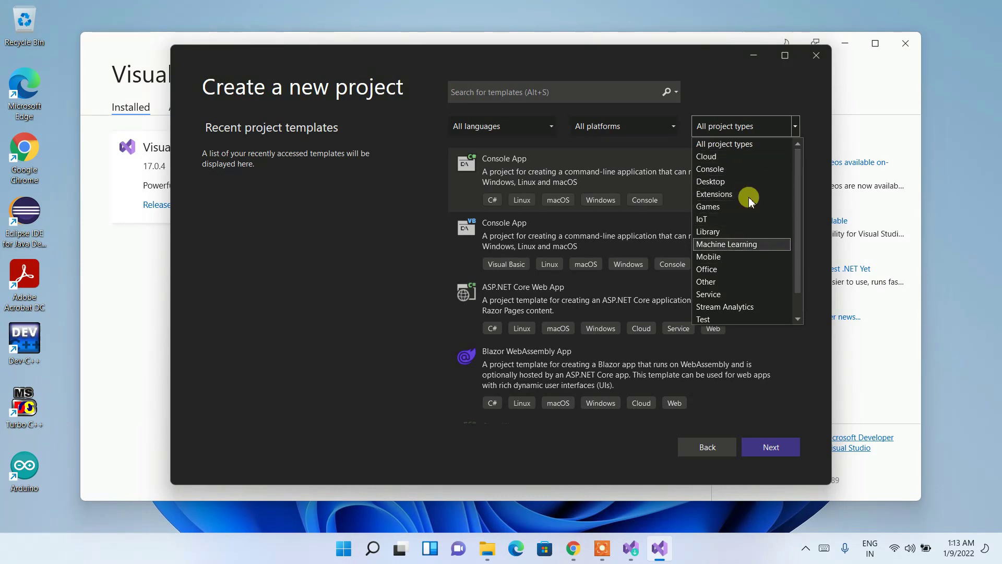
{"action": "left_click", "coordinate": [742, 100]}
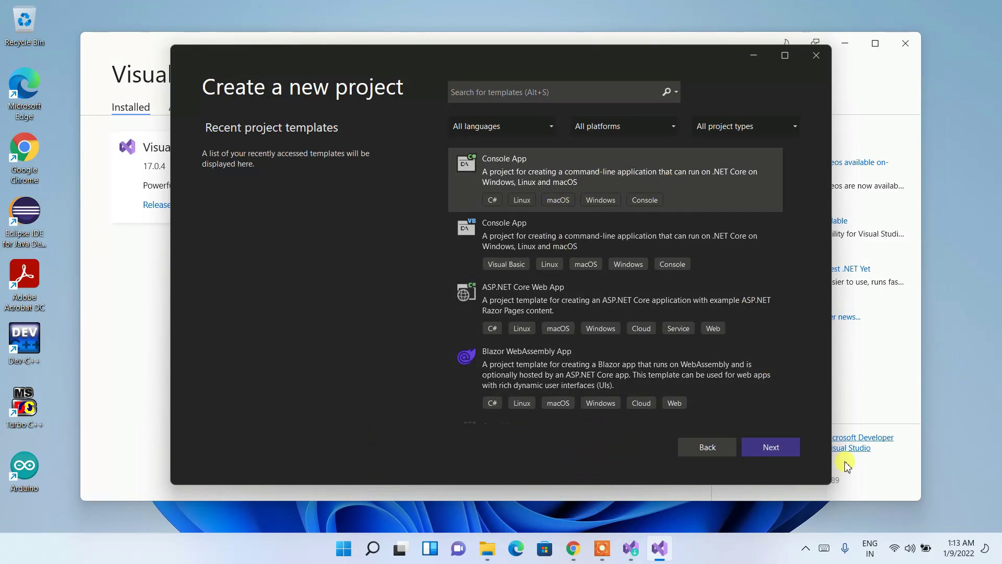
Choose the C# Console App template and name the project HelloWorldApp.
{"action": "left_click", "coordinate": [772, 448]}
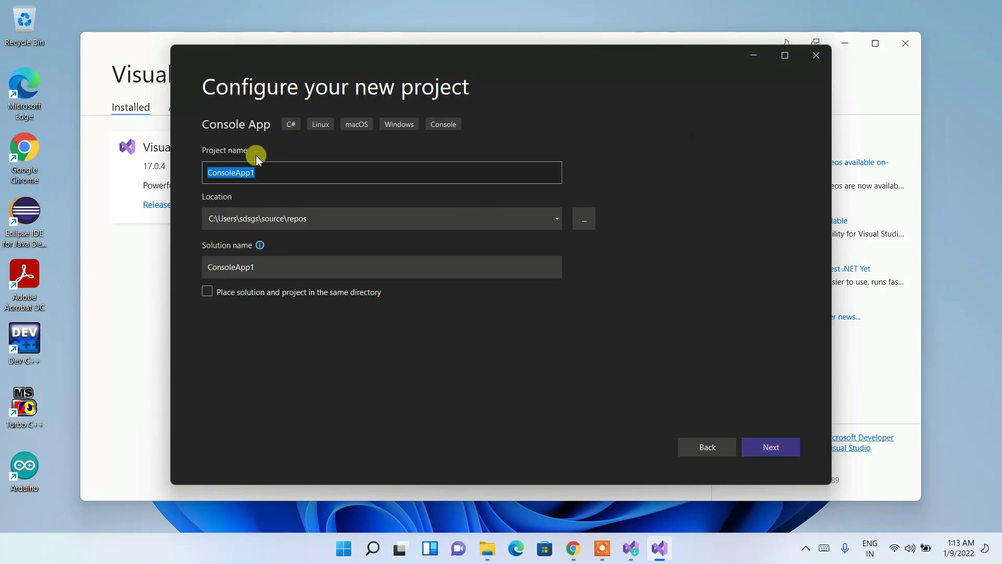
{"action": "left_click", "coordinate": [271, 176]}
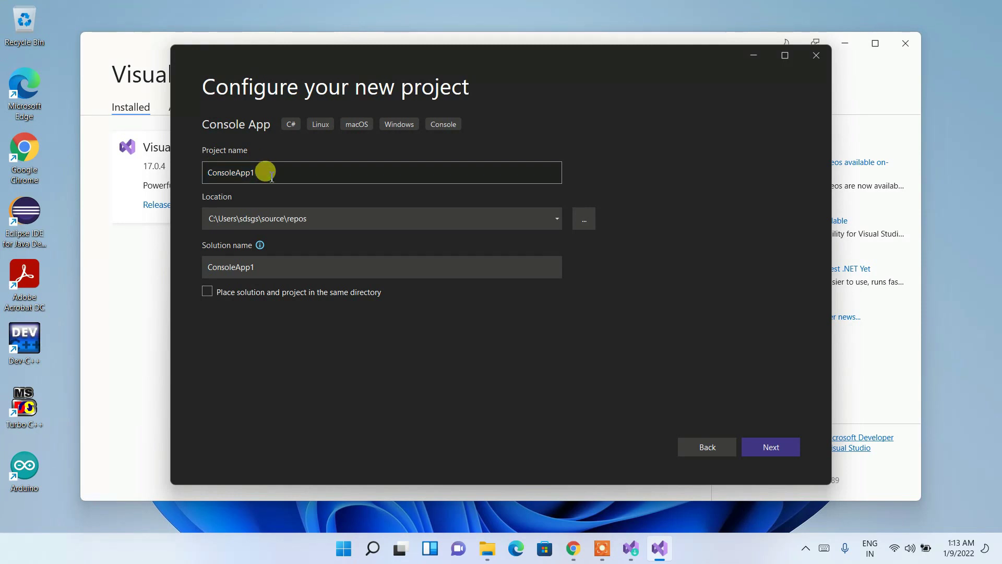
{"action": "key", "text": "BackSpace"}
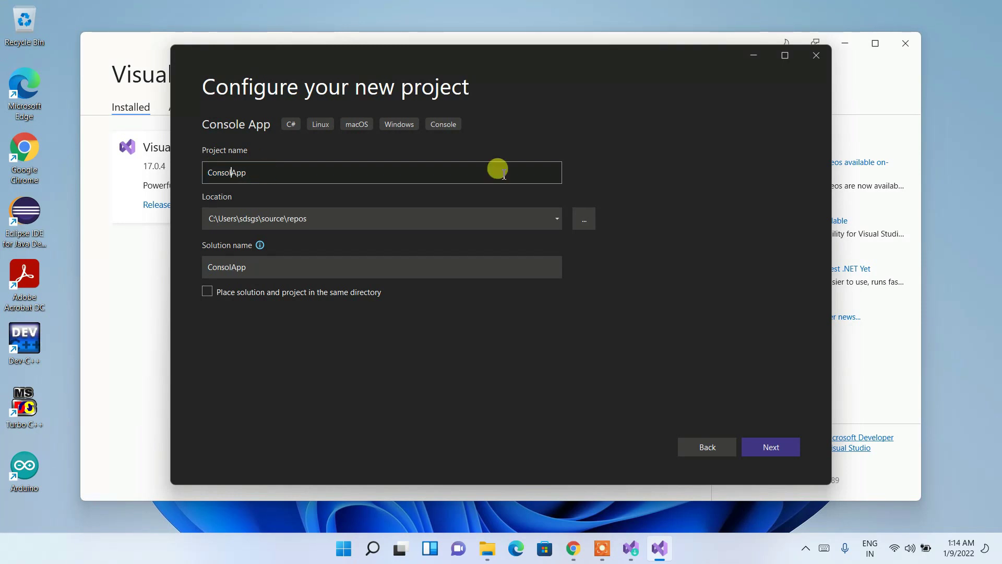
{"action": "key", "text": "BackSpace"}
{"action": "key", "text": "BackSpace"}
{"action": "key", "text": "BackSpace"}
{"action": "key", "text": "BackSpace"}
{"action": "key", "text": "BackSpace"}
{"action": "key", "text": "BackSpace"}
{"action": "type", "text": "HelloWorld"}
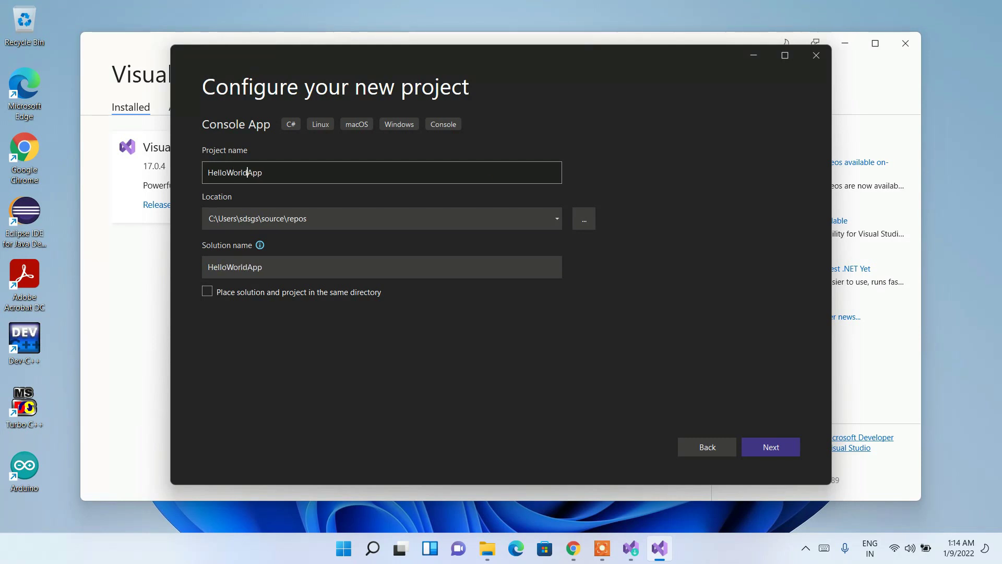
Keep the default location and solution name, and create the project with the .NET 6.0 (Long-term support) framework.
{"action": "left_click", "coordinate": [324, 214]}
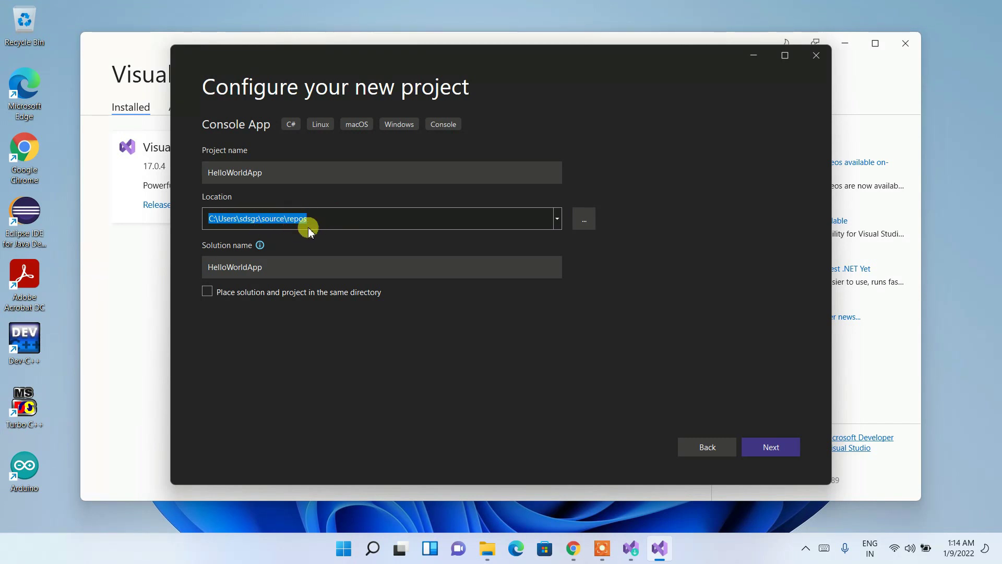
{"action": "left_click", "coordinate": [270, 267]}
{"action": "left_click_drag", "start_coordinate": [272, 268], "coordinate": [197, 270]}
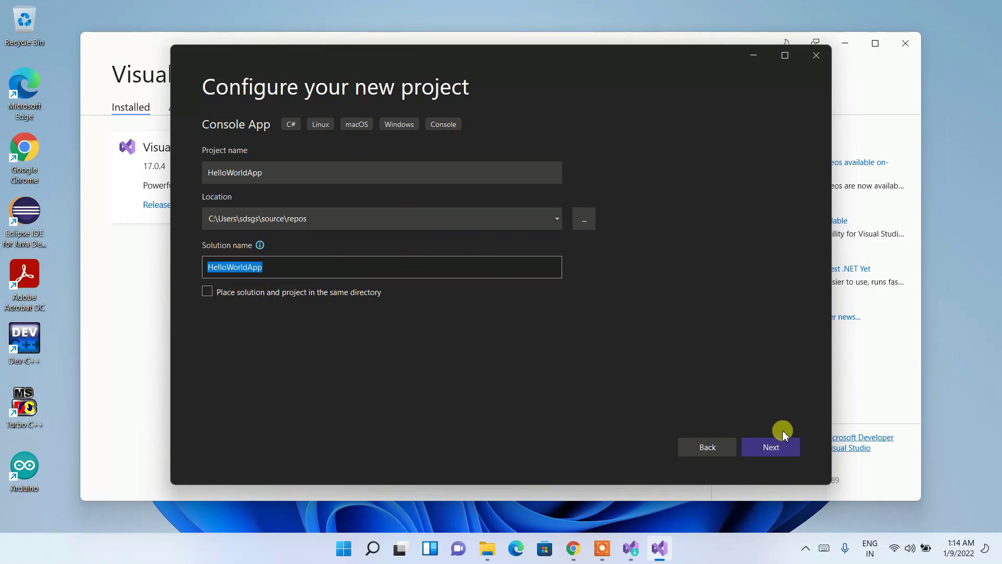
{"action": "left_click", "coordinate": [784, 447]}
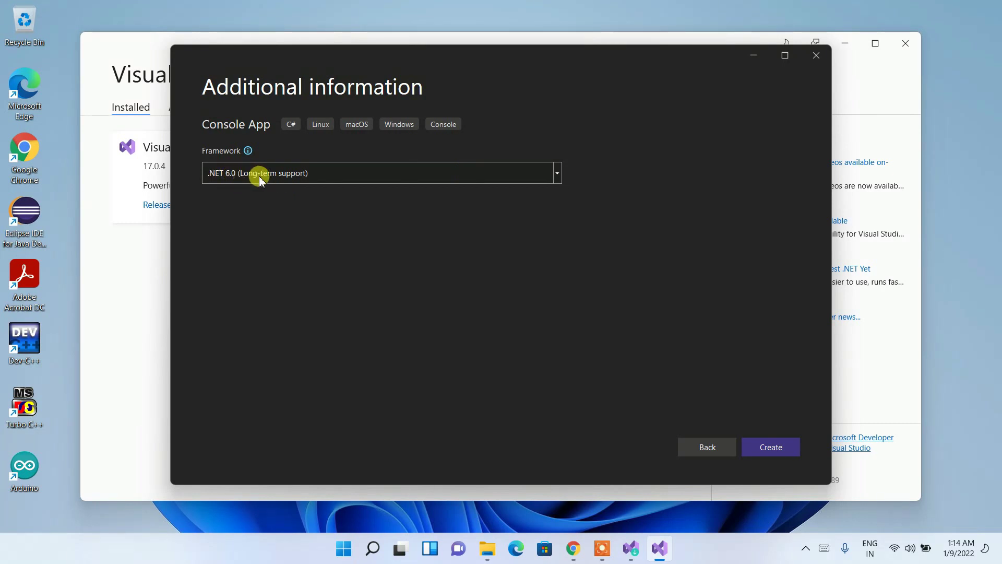
{"action": "left_click", "coordinate": [408, 180]}
{"action": "left_click", "coordinate": [408, 180]}
{"action": "left_click", "coordinate": [775, 448]}
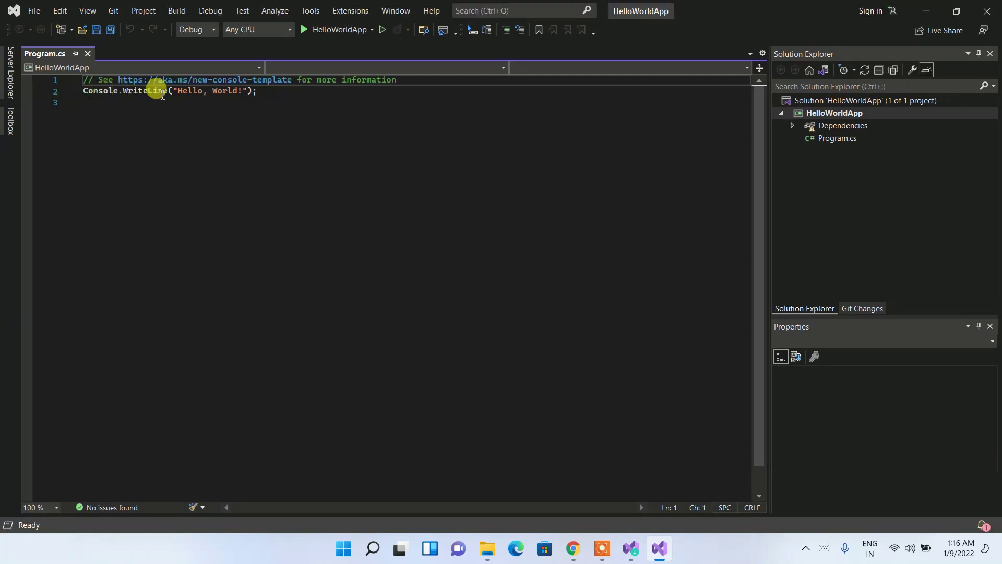
Select Program.cs in the solution and run HelloWorldApp without debugging.
{"action": "left_click", "coordinate": [266, 92]}
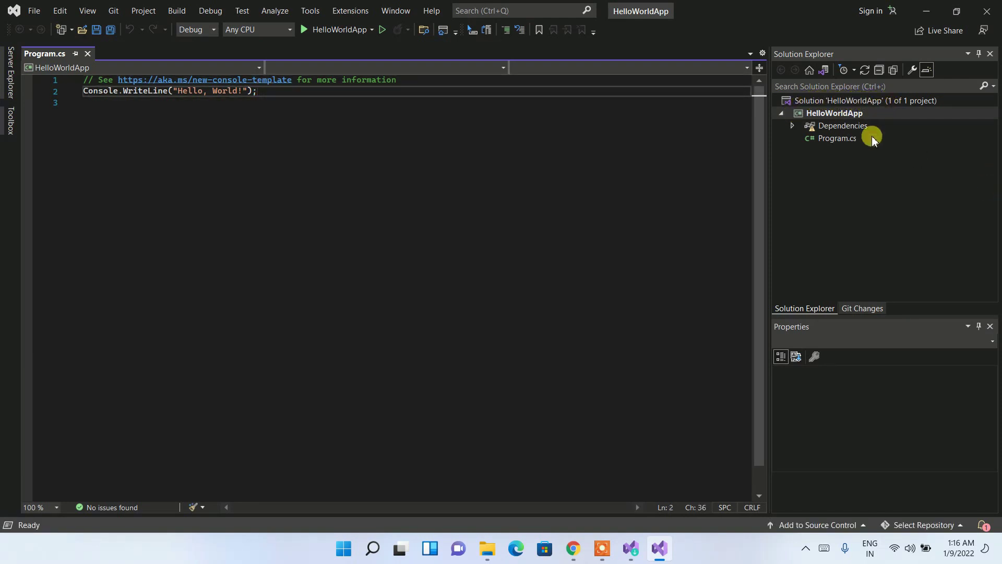
{"action": "left_click", "coordinate": [826, 139]}
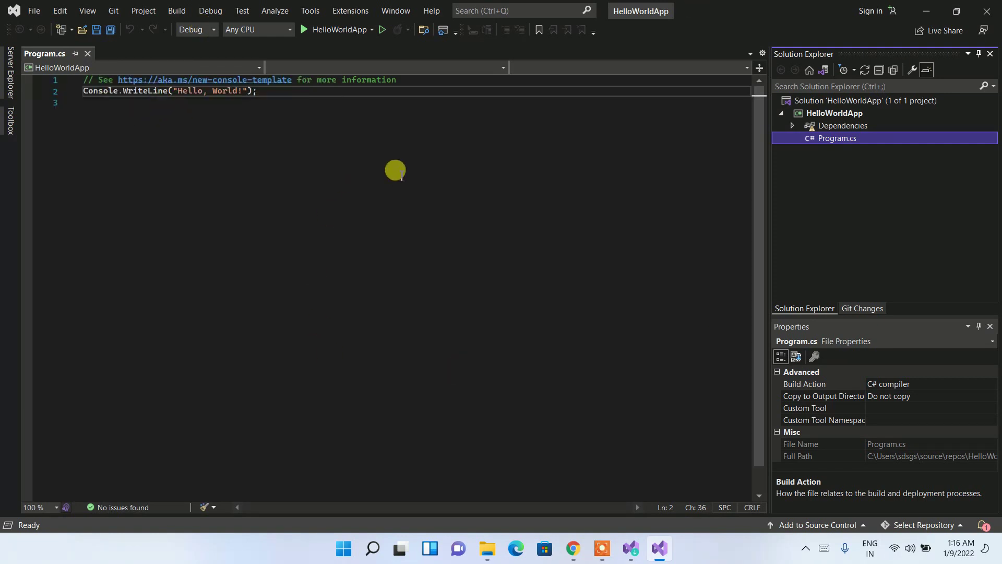
{"action": "left_click", "coordinate": [381, 32]}
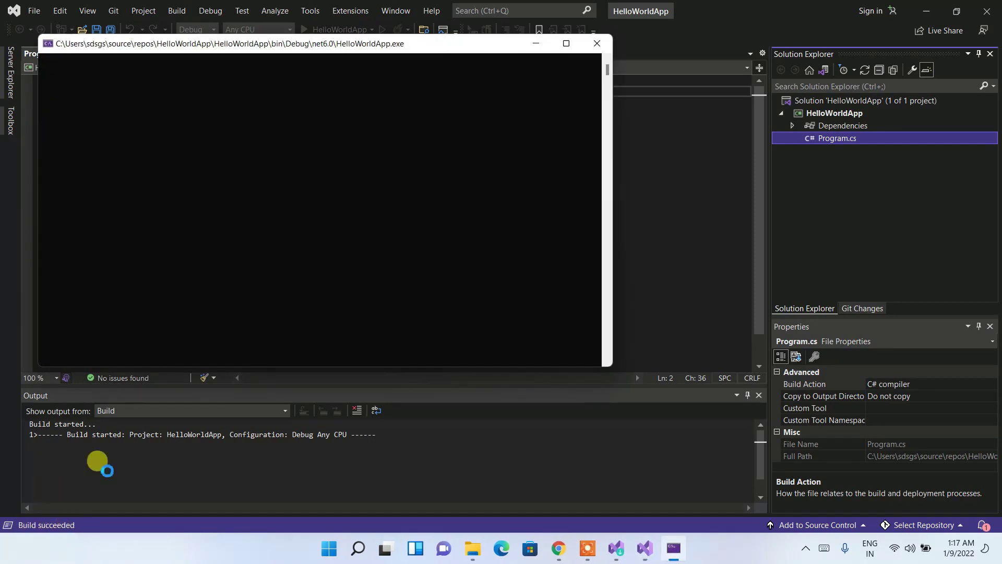
Move the debug console window aside, examine the program's output line and close the console.
{"action": "left_click_drag", "start_coordinate": [257, 44], "coordinate": [454, 130]}
{"action": "left_click_drag", "start_coordinate": [310, 147], "coordinate": [232, 149]}
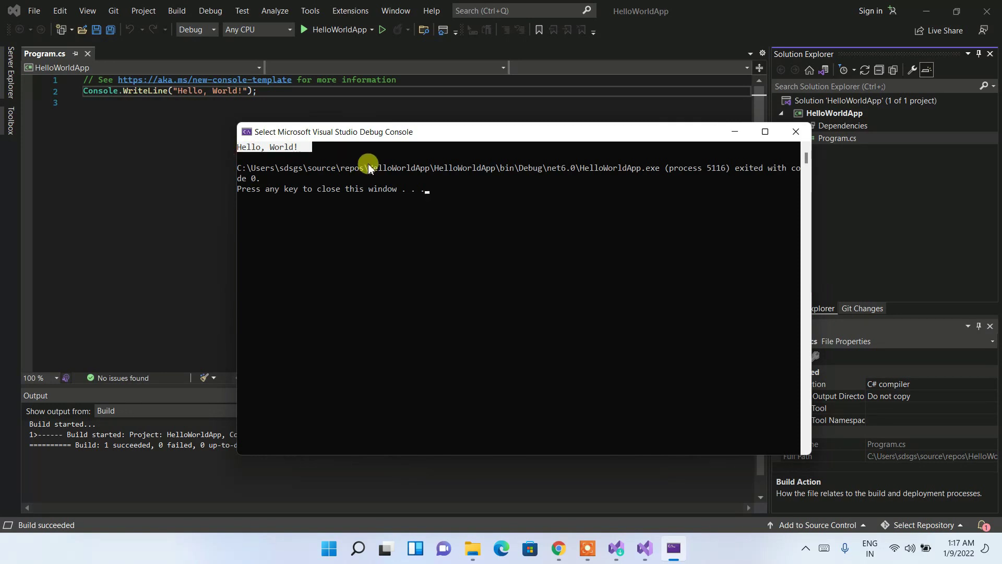
{"action": "left_click", "coordinate": [360, 150]}
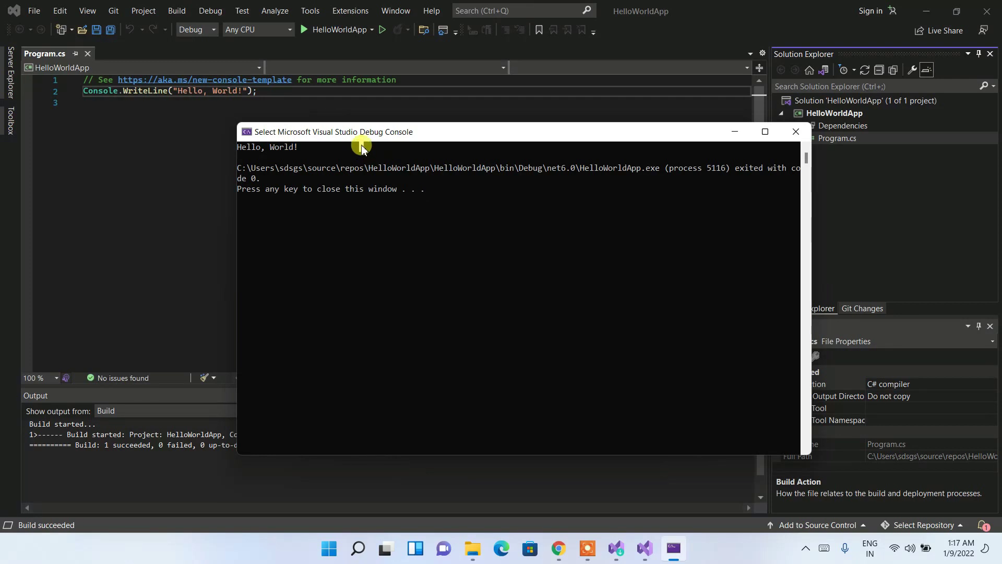
{"action": "left_click", "coordinate": [815, 138]}
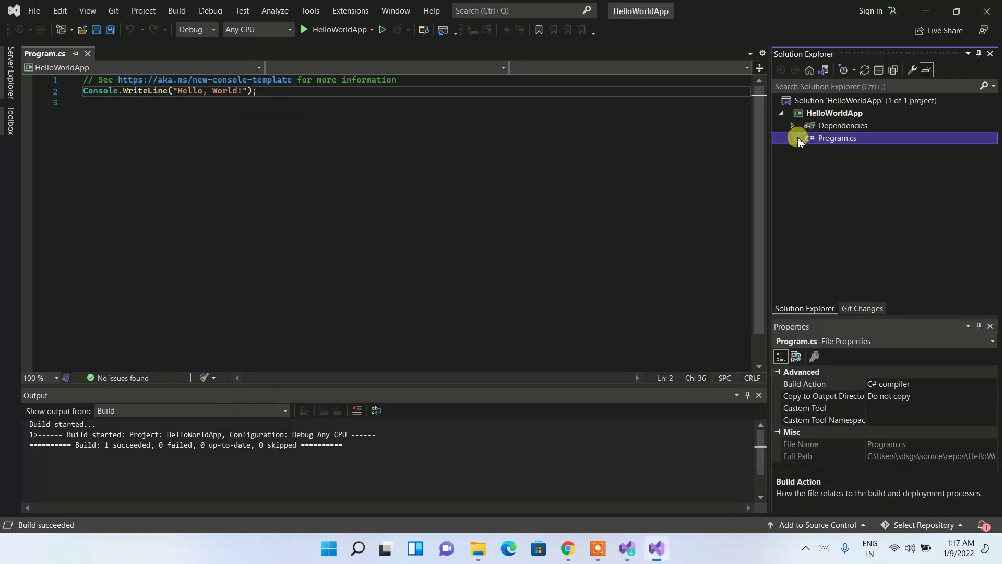